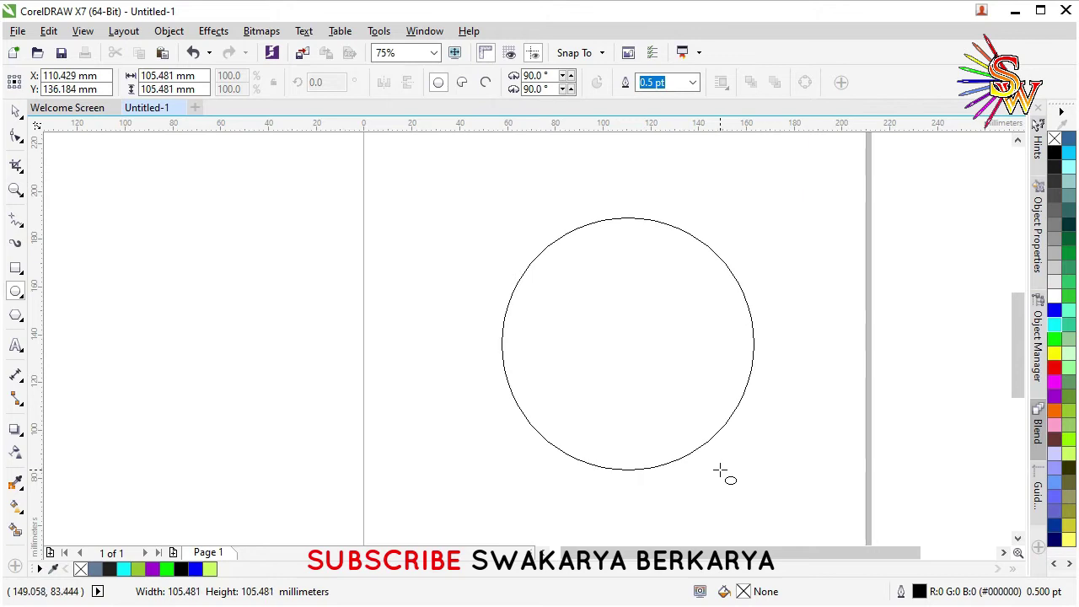
Step: Select the circle and move its rotation centre from the middle to the lowest point of its outline
click(15, 111)
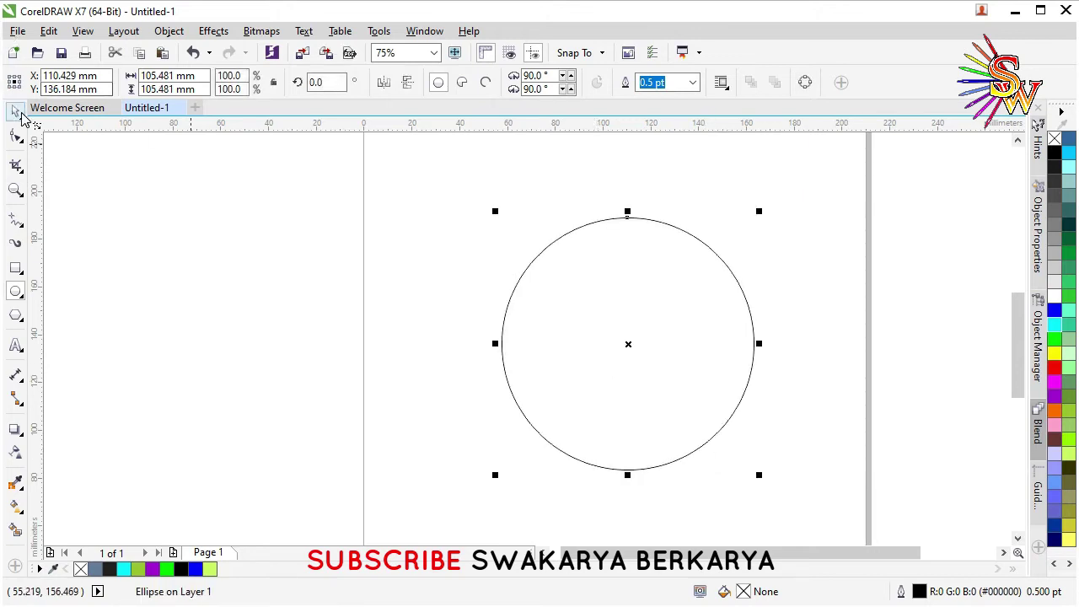
click(630, 344)
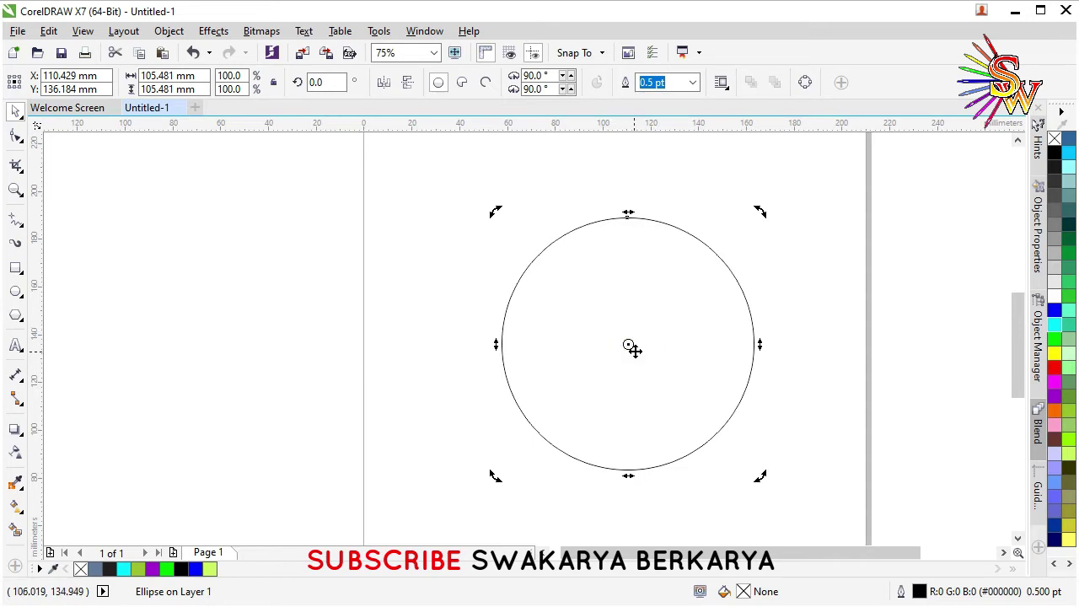
drag(628, 345, 628, 469)
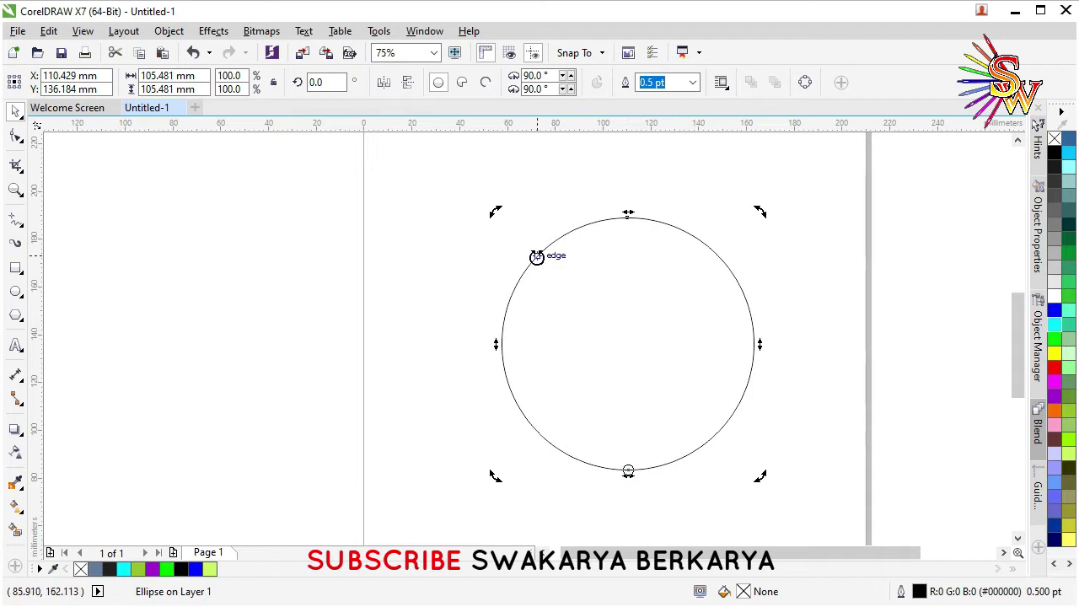
Step: Rotate a copy of the circle to about 343.3° around its lowest point and repeat the duplication into a full ring
drag(759, 211, 792, 300)
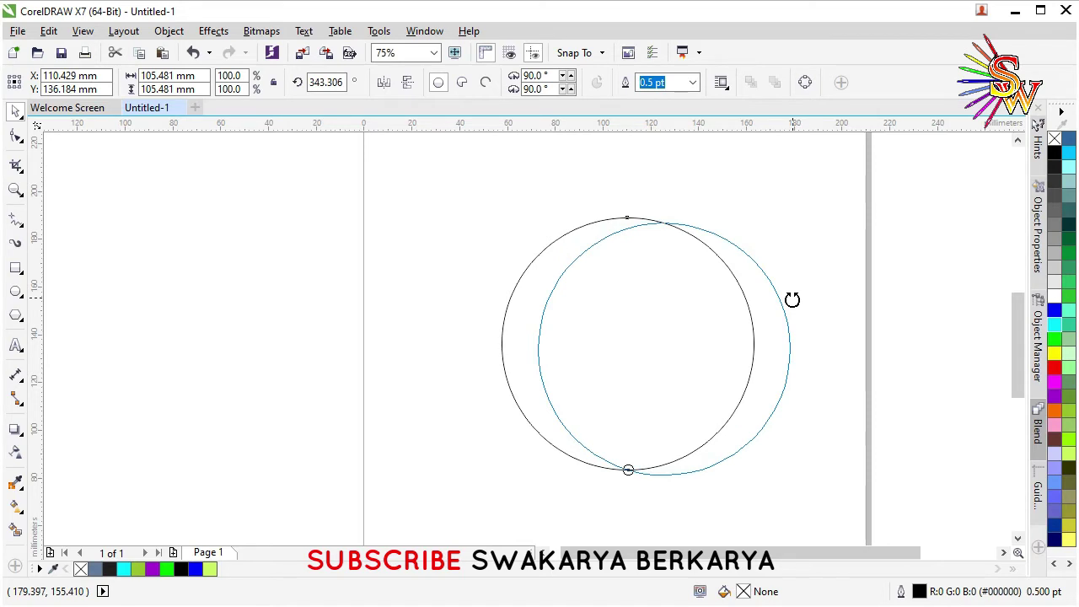
drag(793, 305, 790, 306)
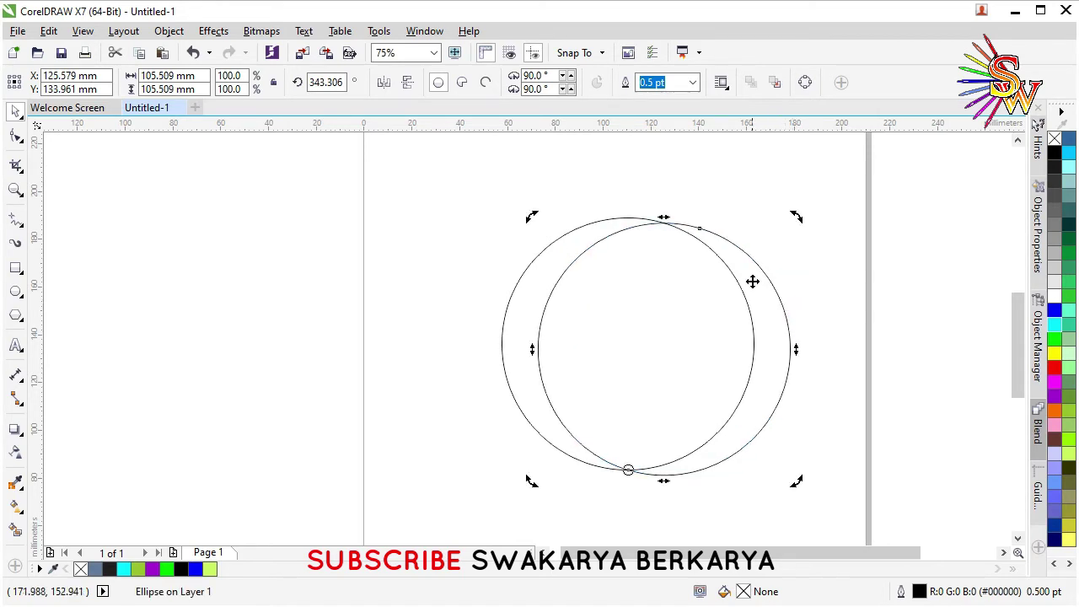
scroll(653, 219, down, 2)
key(ctrl+r)
key(ctrl+r)
key(ctrl+r)
key(ctrl+r)
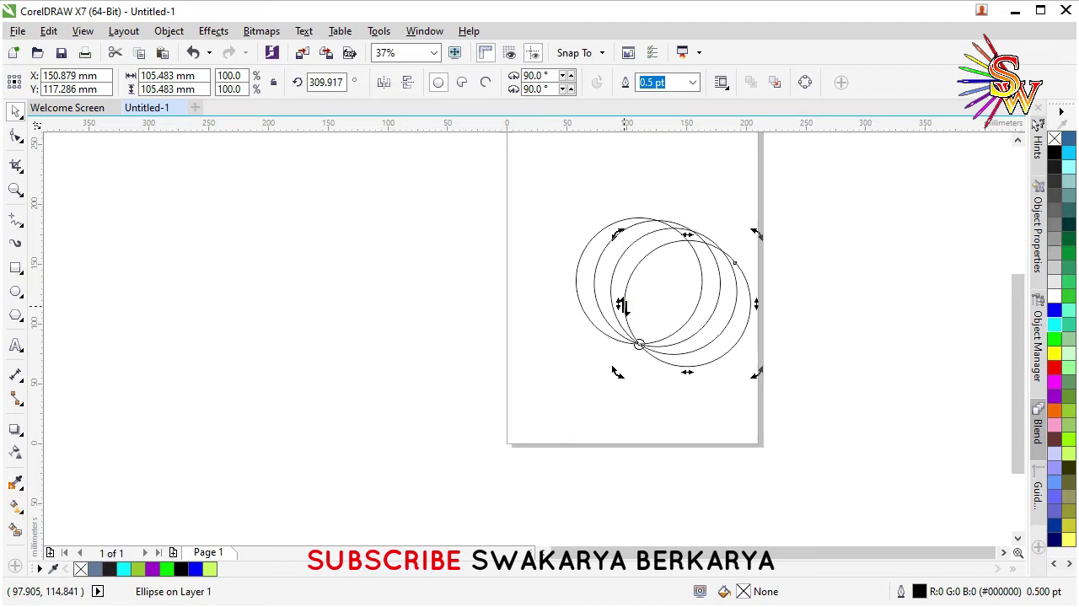
key(ctrl+r)
key(ctrl+r)
key(ctrl+r)
key(ctrl+r)
key(ctrl+r)
key(ctrl+r)
key(ctrl+r)
key(ctrl+r)
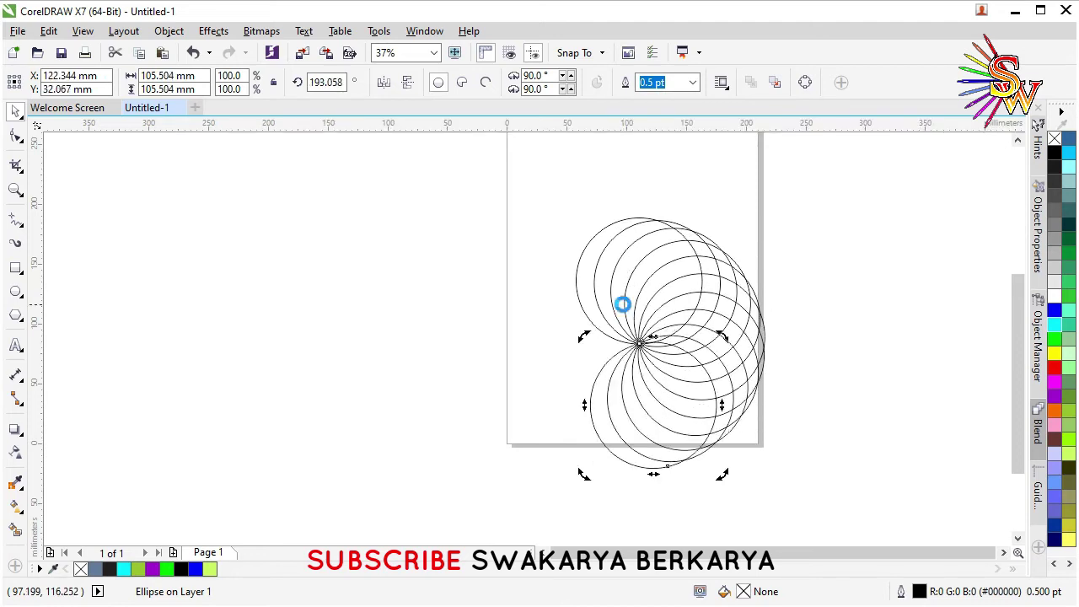
key(ctrl+r)
key(ctrl+r)
key(ctrl+r)
key(ctrl+r)
key(ctrl+r)
key(ctrl+r)
key(ctrl+r)
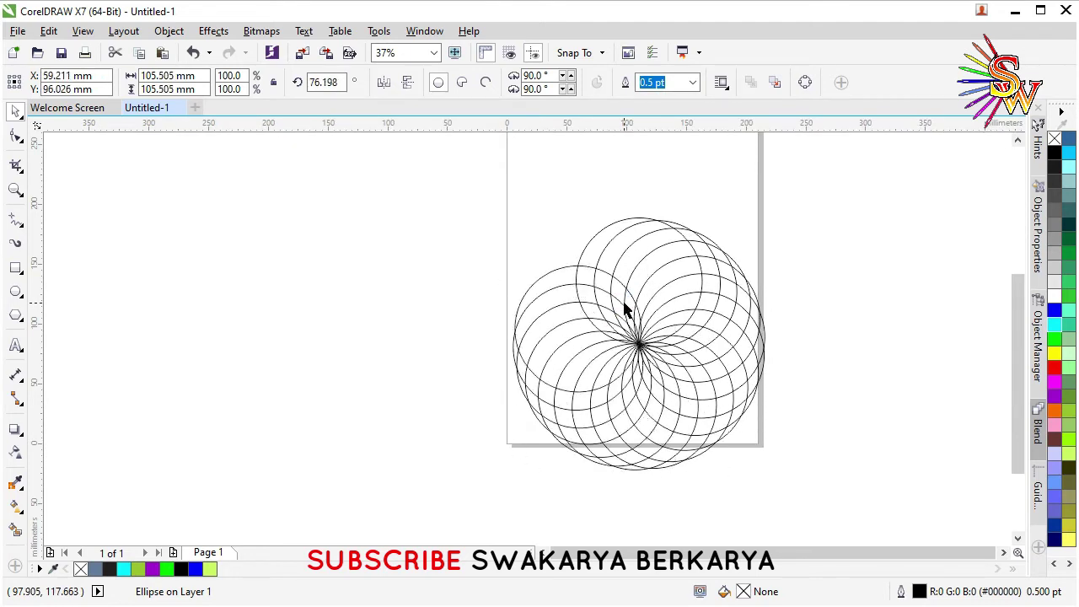
key(ctrl+r)
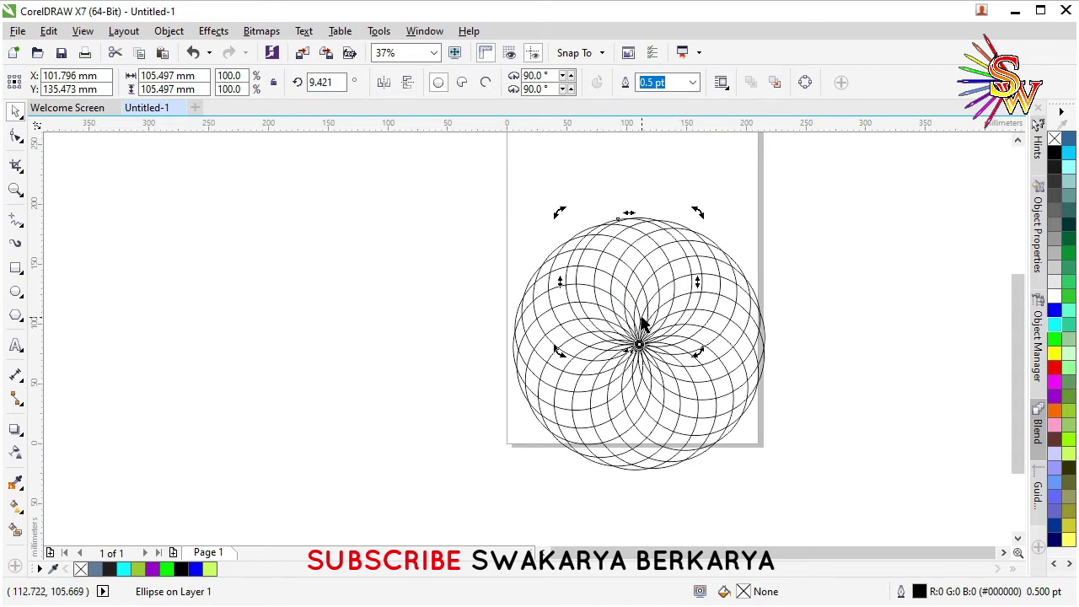
key(Escape)
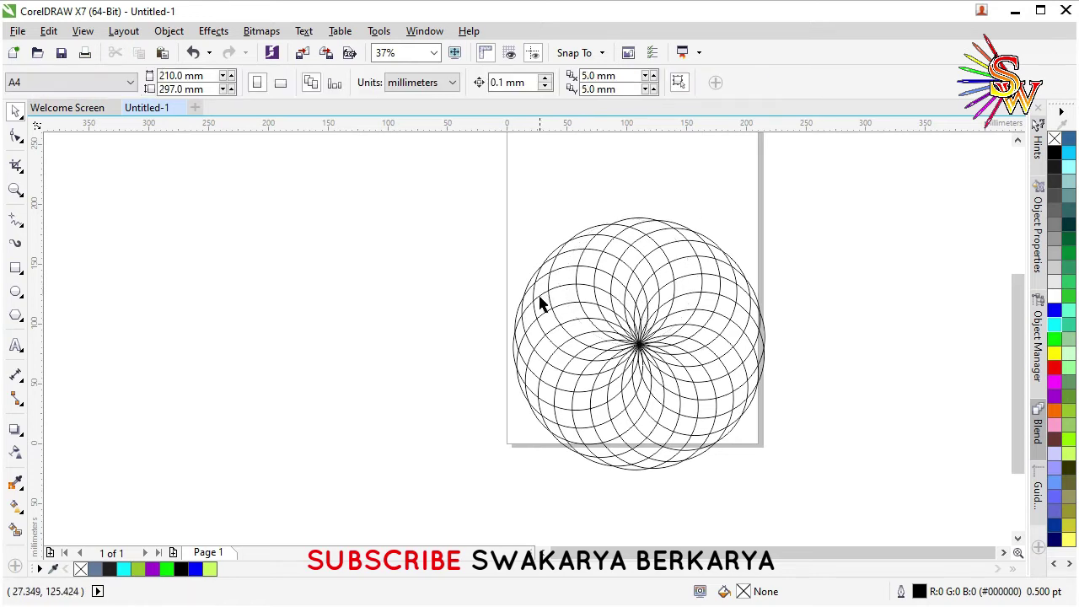
Step: Undo the rotated duplicates one by one back to the single original circle
scroll(549, 298, up, 1)
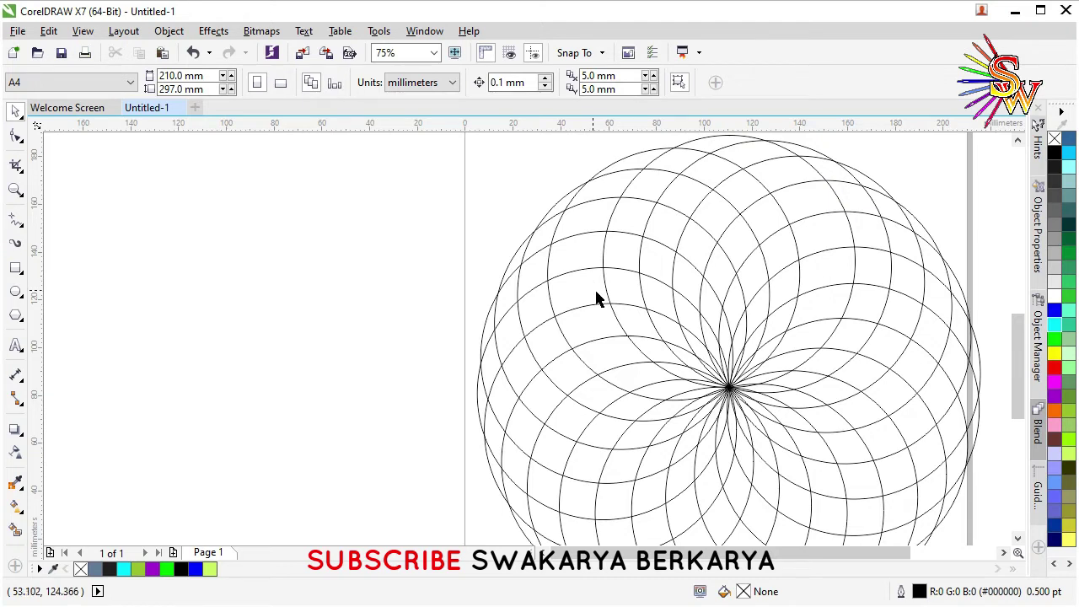
click(600, 312)
click(600, 312)
key(Delete)
click(600, 310)
key(Delete)
click(600, 312)
key(Delete)
click(599, 313)
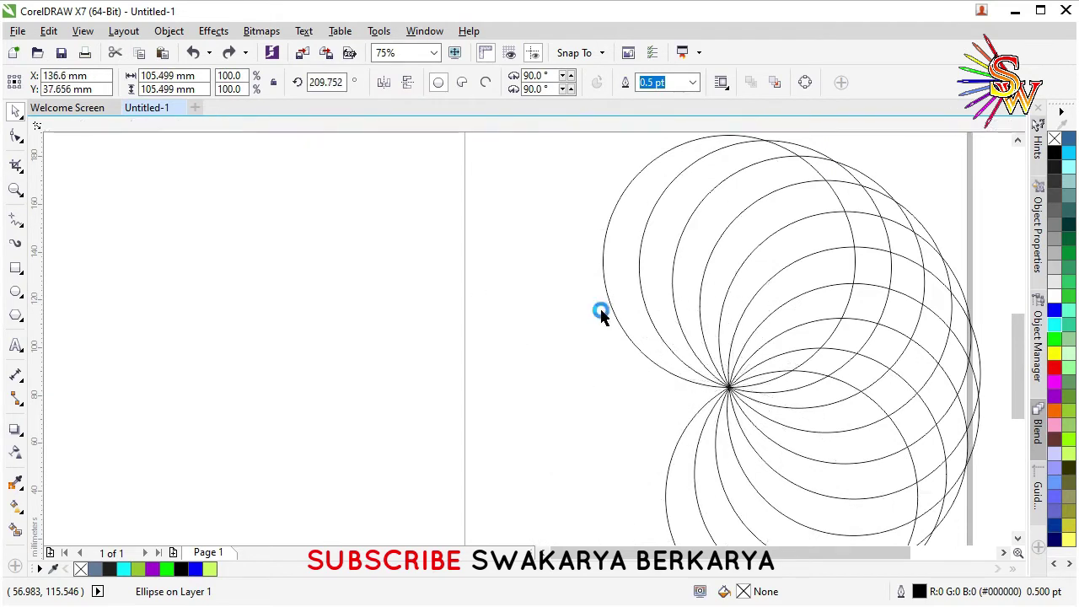
key(Delete)
click(599, 312)
key(Delete)
click(601, 317)
key(Delete)
click(603, 313)
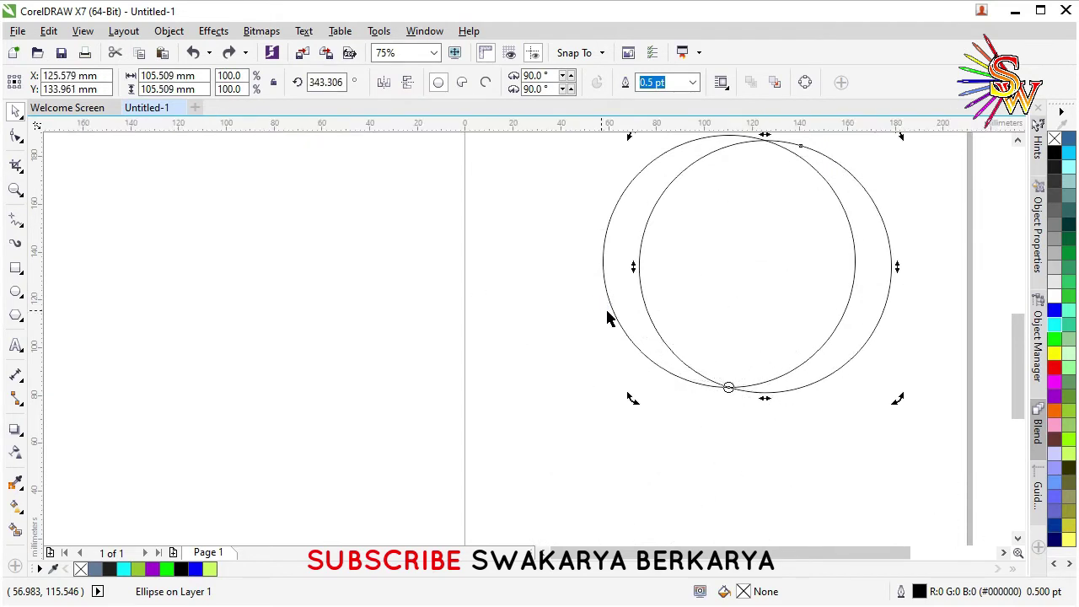
scroll(836, 253, down, 2)
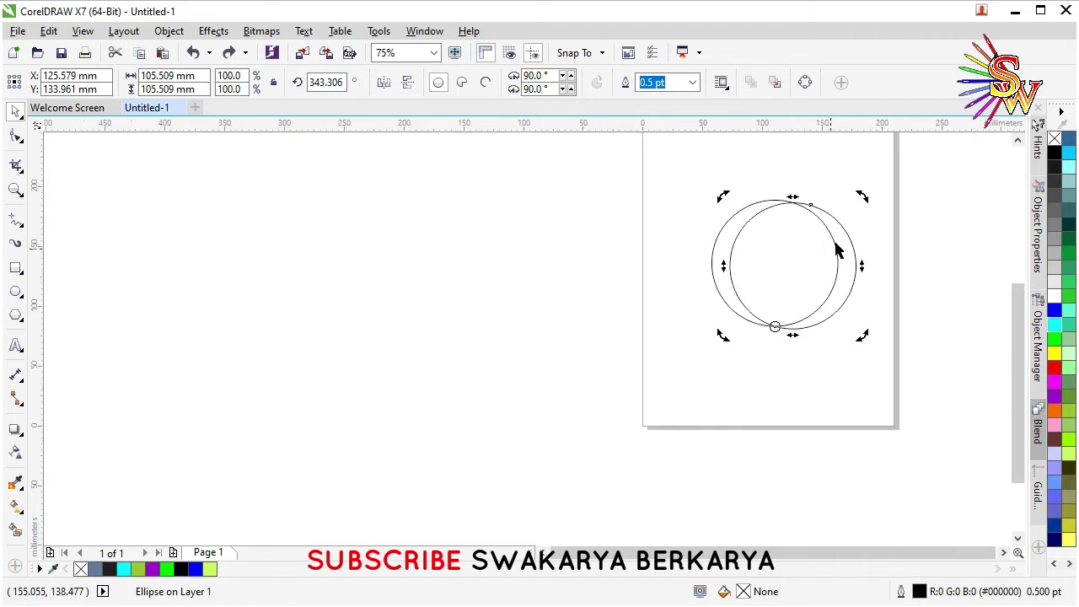
key(Delete)
click(833, 242)
Step: Create a duplicate of the circle rotated to 345° around the pivot at its lowest point
scroll(825, 221, up, 2)
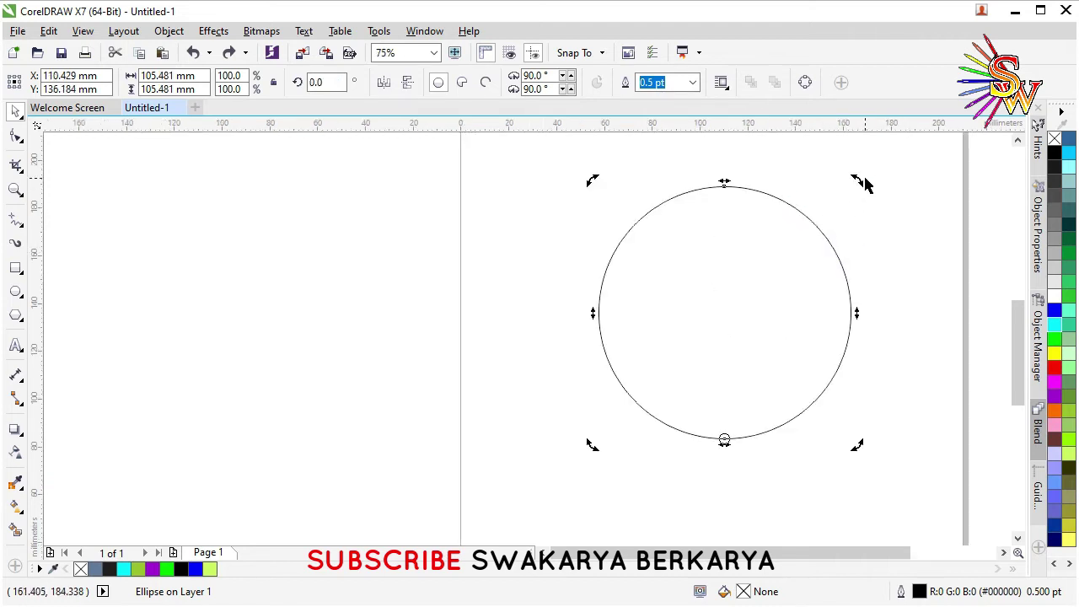
drag(859, 181, 886, 272)
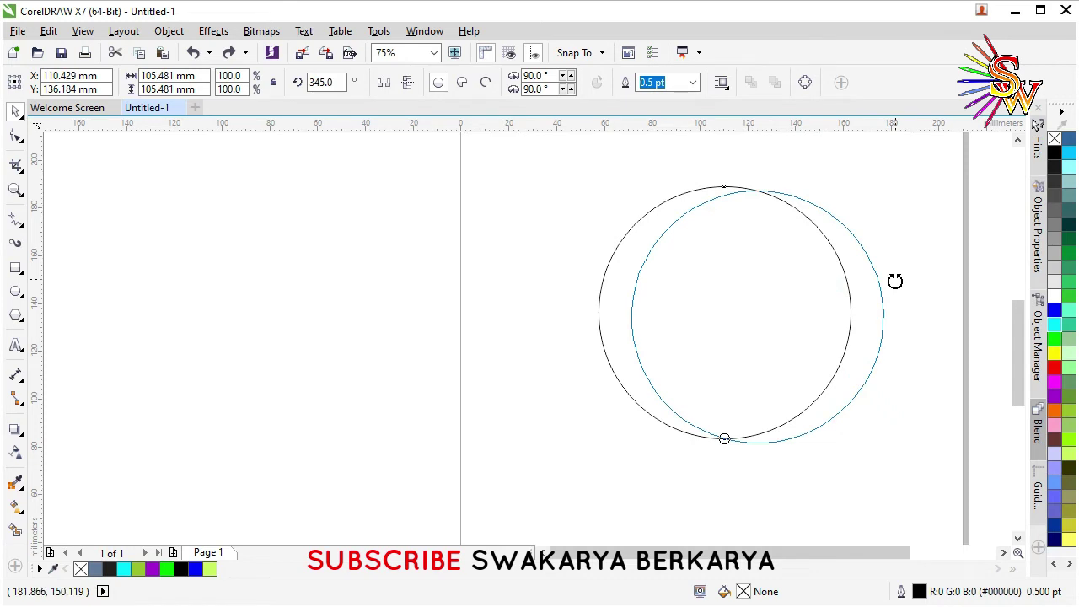
drag(895, 281, 893, 282)
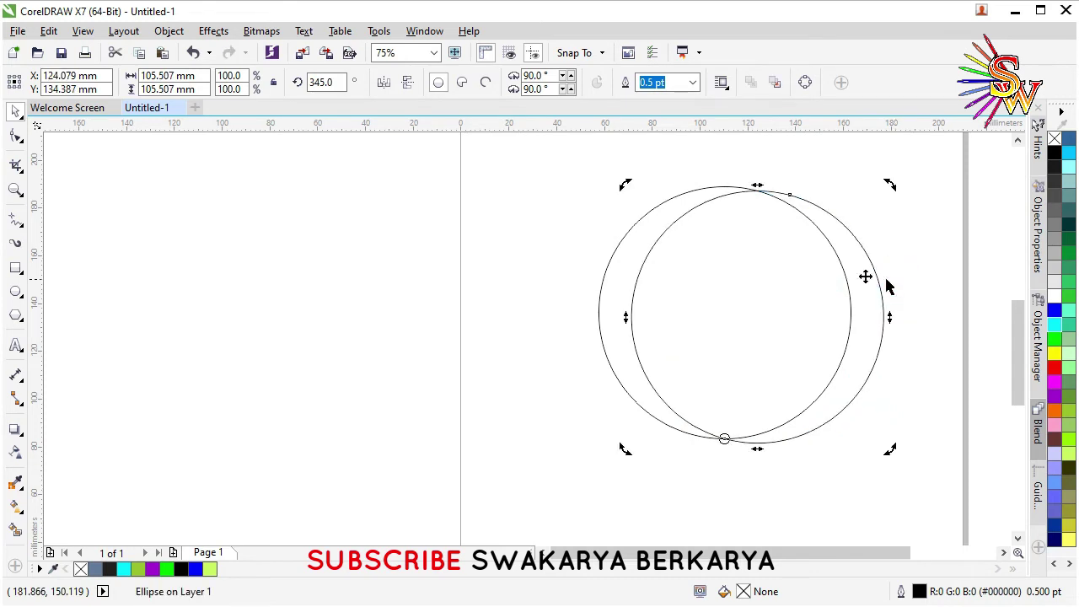
Step: Repeat the rotated duplication until the circles form a complete overlapping ring around the shared pivot, and deselect everything
scroll(614, 201, down, 2)
key(ctrl+r)
key(ctrl+r)
key(ctrl+r)
key(ctrl+r)
key(ctrl+r)
key(ctrl+r)
key(ctrl+r)
key(ctrl+r)
key(ctrl+r)
key(ctrl+r)
key(ctrl+r)
key(ctrl+r)
key(ctrl+r)
key(ctrl+r)
key(ctrl+r)
key(ctrl+r)
key(ctrl+r)
key(ctrl+r)
key(ctrl+r)
key(ctrl+r)
key(ctrl+r)
key(ctrl+r)
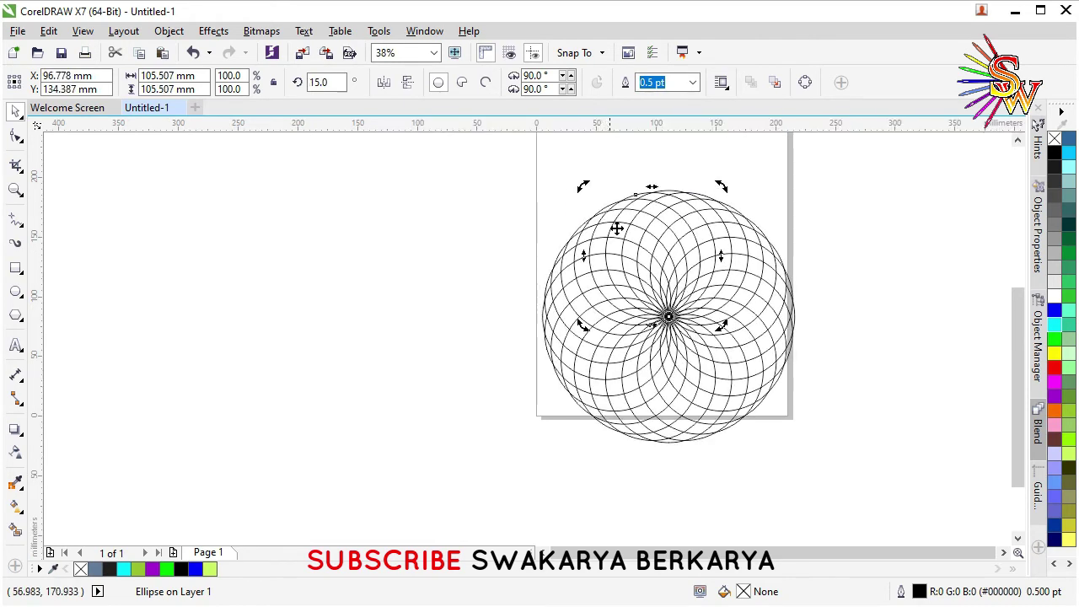
scroll(590, 277, up, 2)
scroll(464, 259, down, 2)
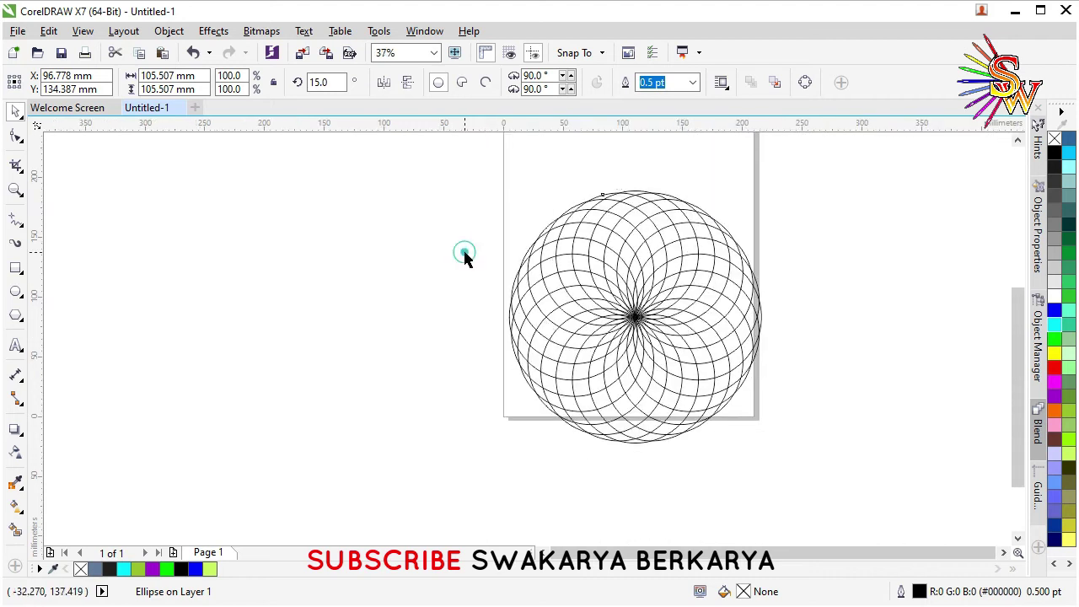
click(464, 259)
Step: With Smart Fill, colour the cells of one curved band from the upper-left part of the ring to the centre blue-grey
scroll(671, 282, up, 2)
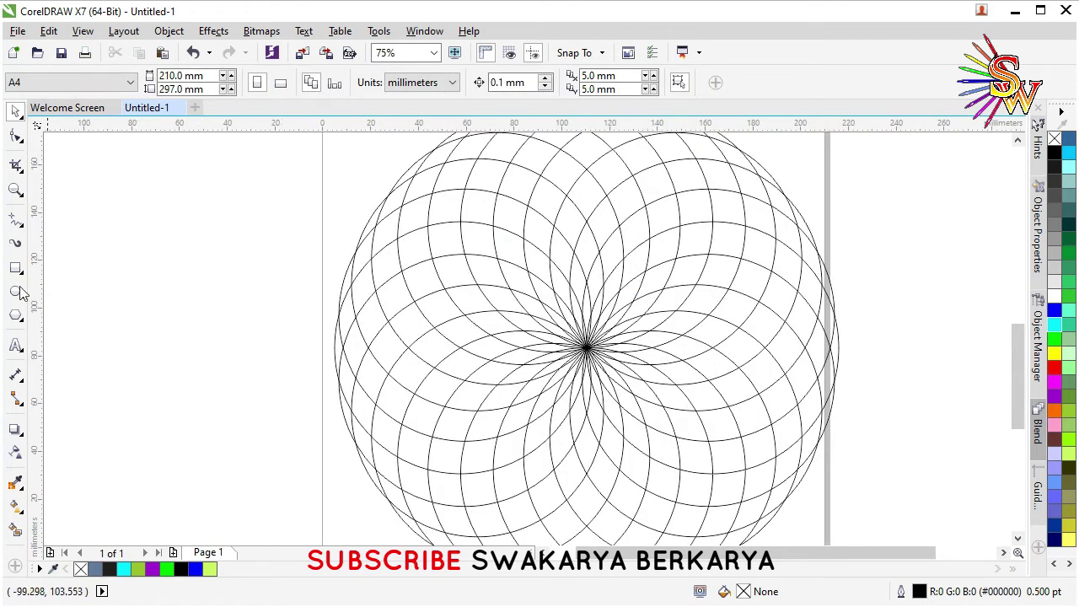
click(15, 528)
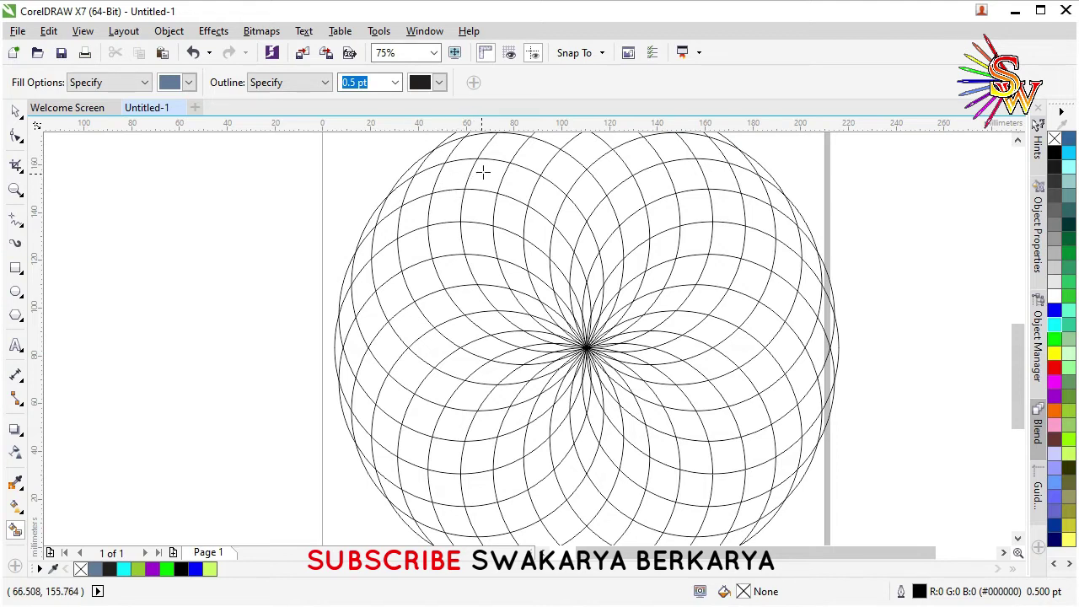
click(484, 173)
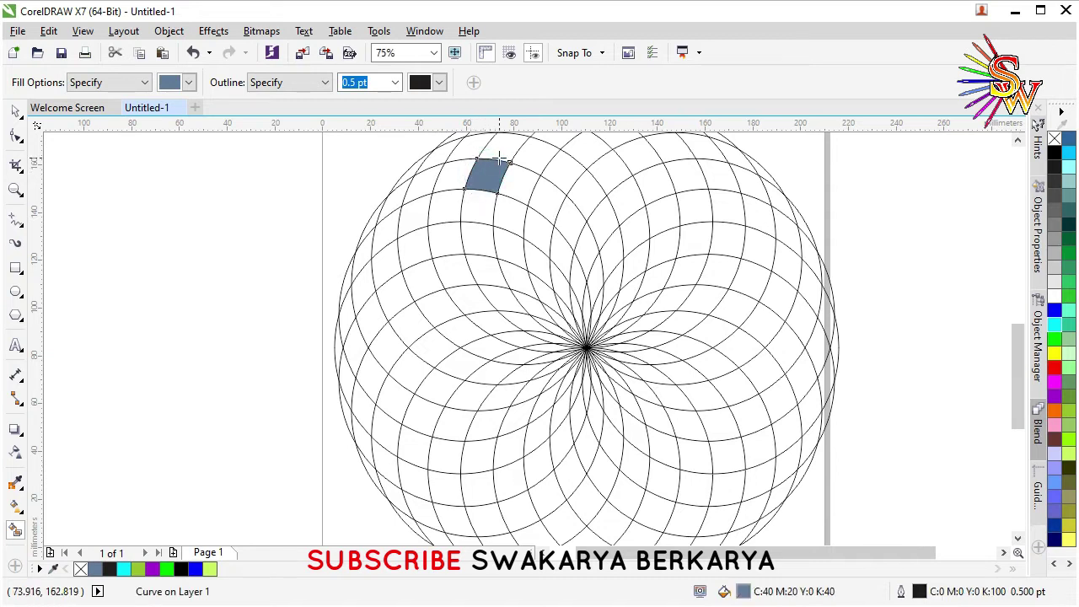
click(482, 209)
click(479, 242)
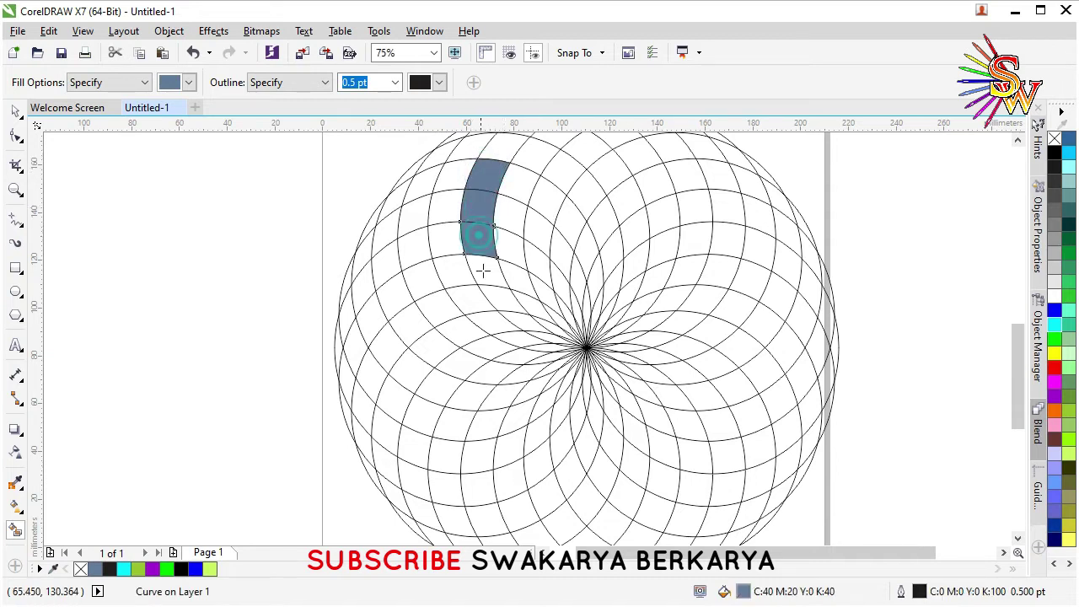
click(487, 274)
click(502, 296)
click(530, 325)
click(550, 338)
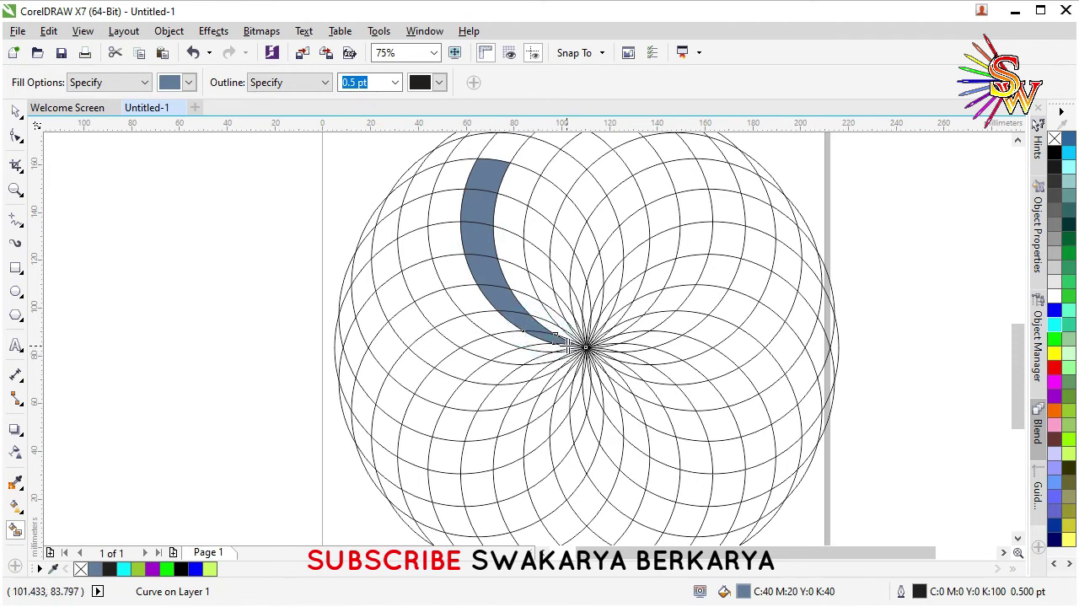
click(561, 341)
scroll(573, 343, up, 3)
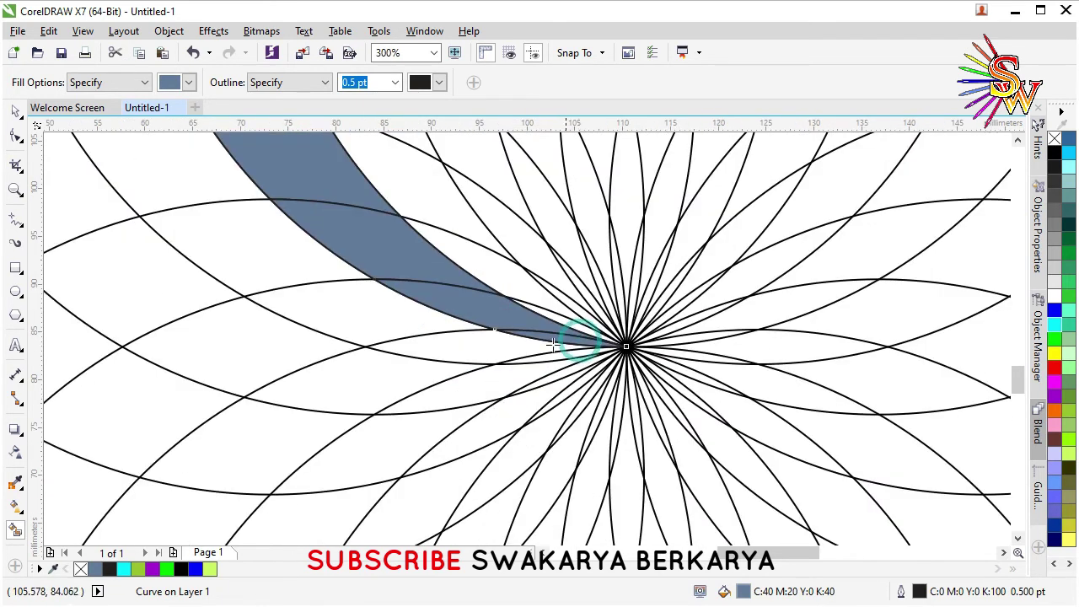
Step: Fill the cells of a second curved band from the centre to the lower-left part of the ring blue-grey, undoing stray fills
click(526, 344)
scroll(539, 339, down, 3)
scroll(542, 338, down, 1)
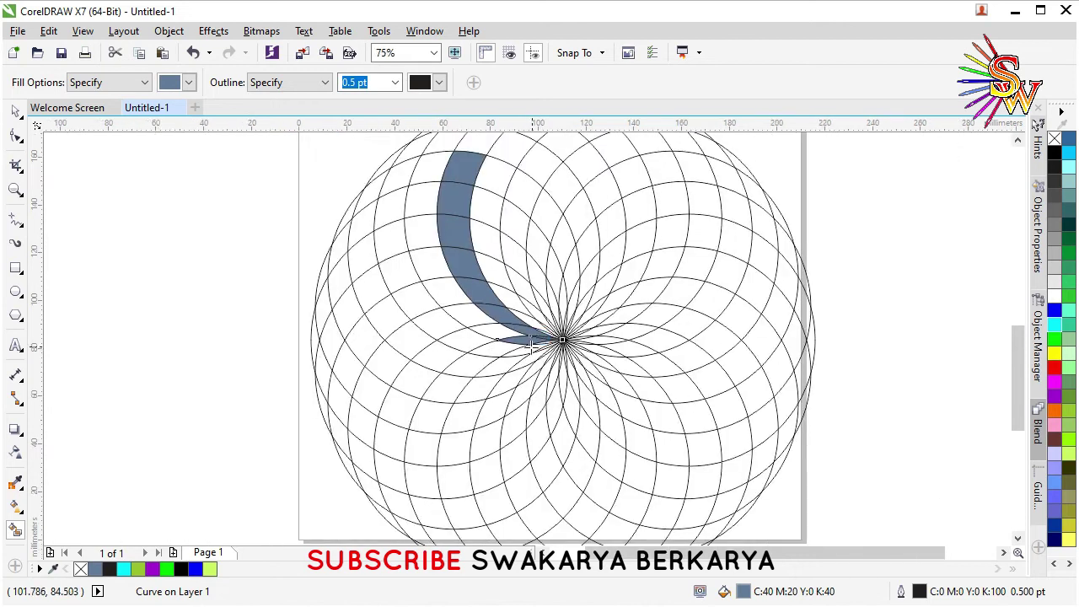
click(496, 352)
click(487, 370)
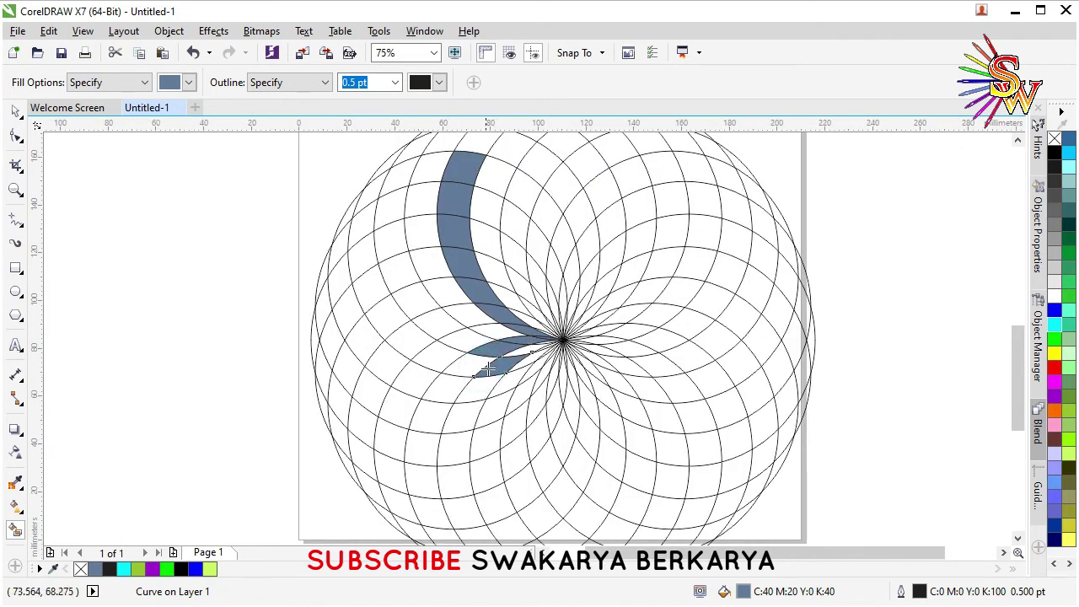
key(ctrl+z)
key(ctrl+z)
click(472, 365)
click(452, 394)
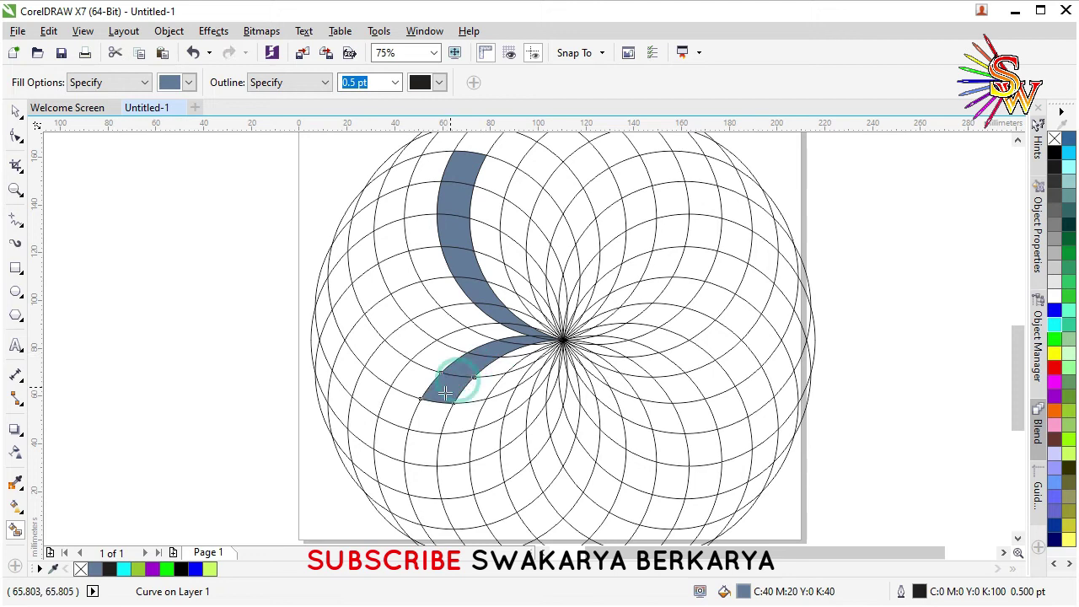
click(437, 420)
click(422, 449)
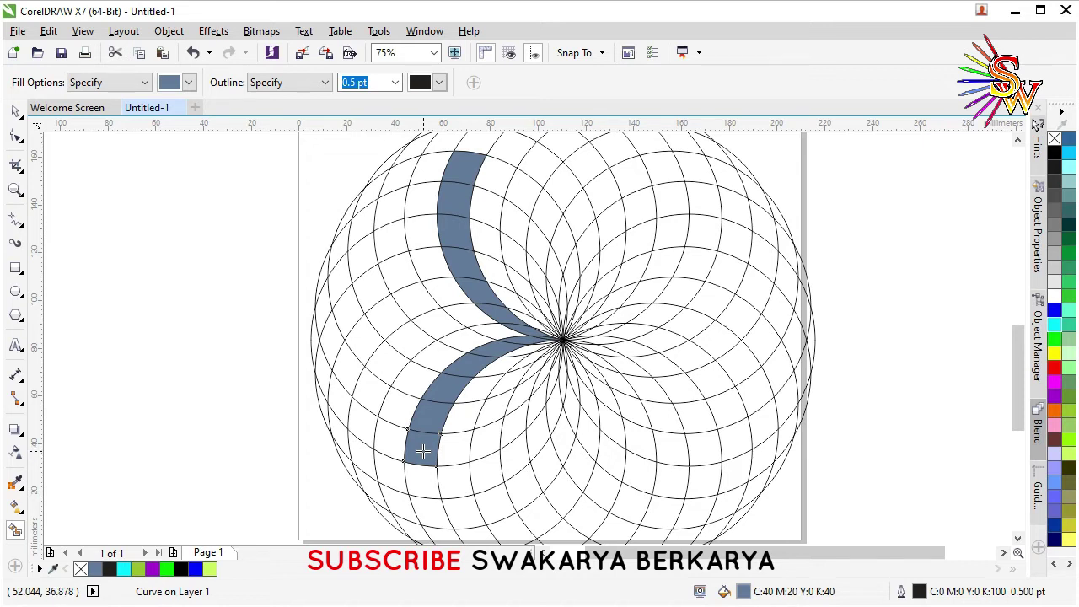
click(421, 472)
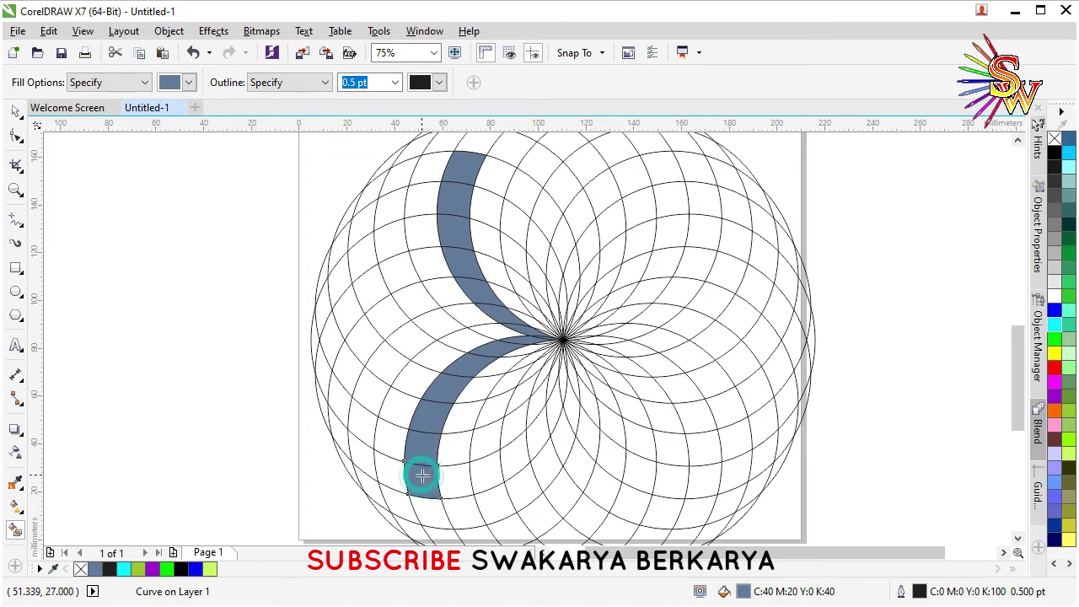
Step: With Smart Fill, colour the innermost cells of two new bands on the rosette's right half blue-grey, extending the upper one outward
scroll(599, 347, up, 3)
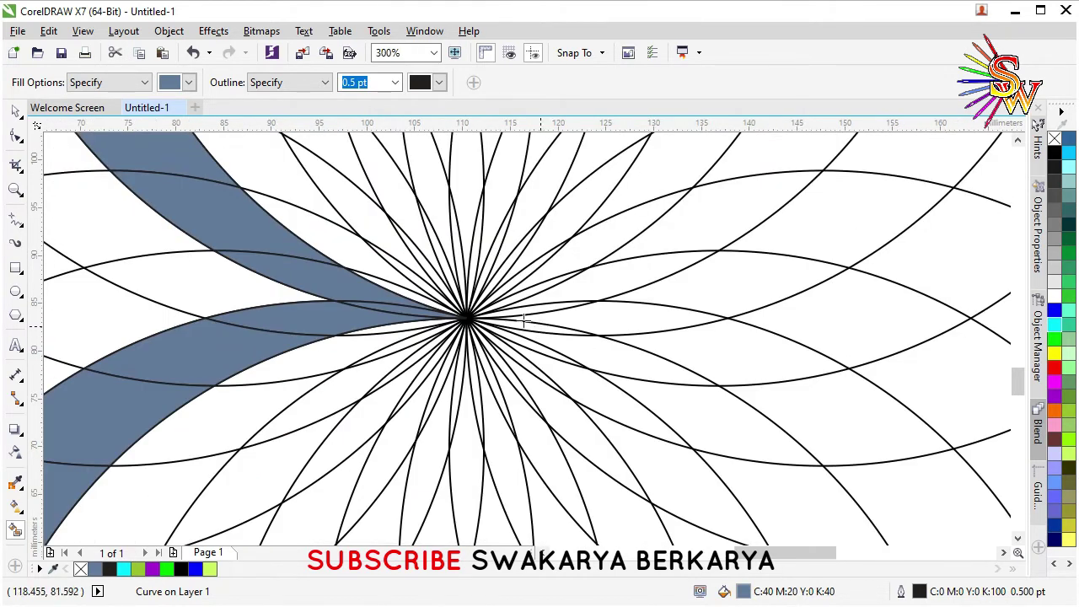
click(503, 310)
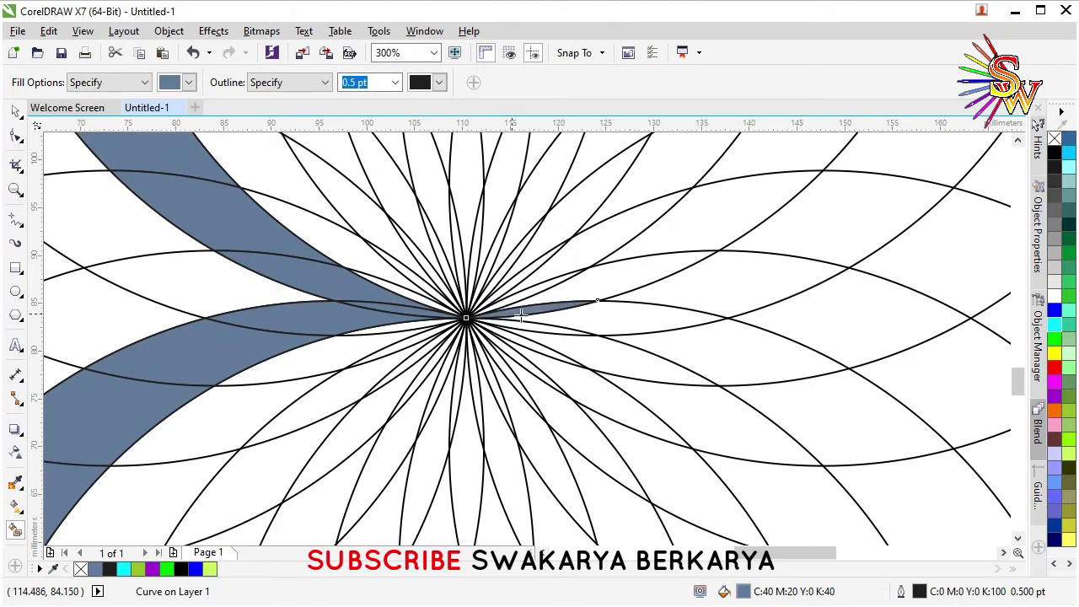
click(546, 319)
scroll(557, 316, down, 2)
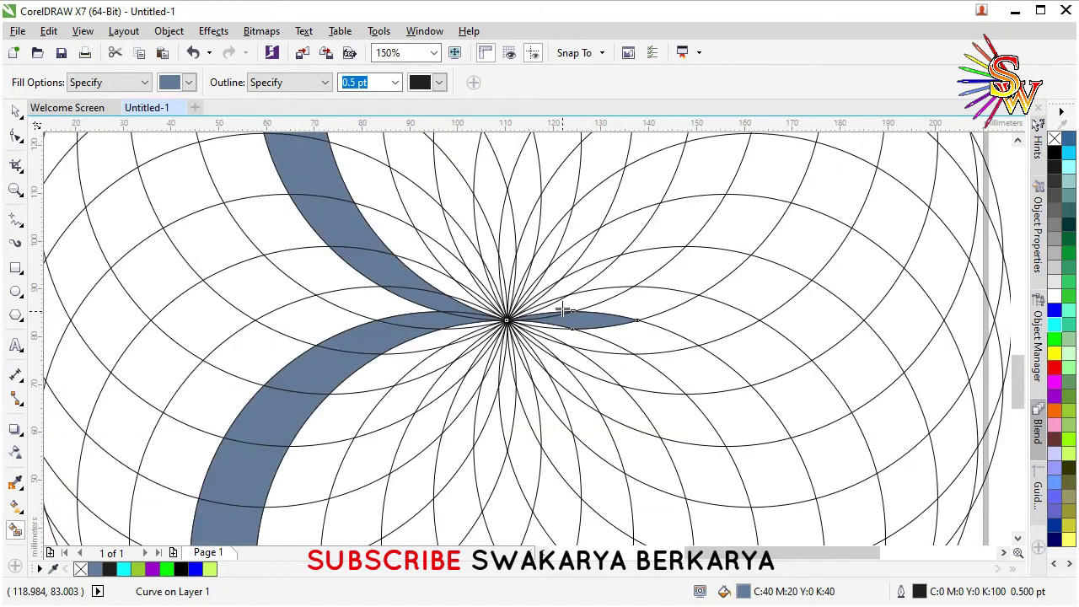
scroll(562, 306, down, 2)
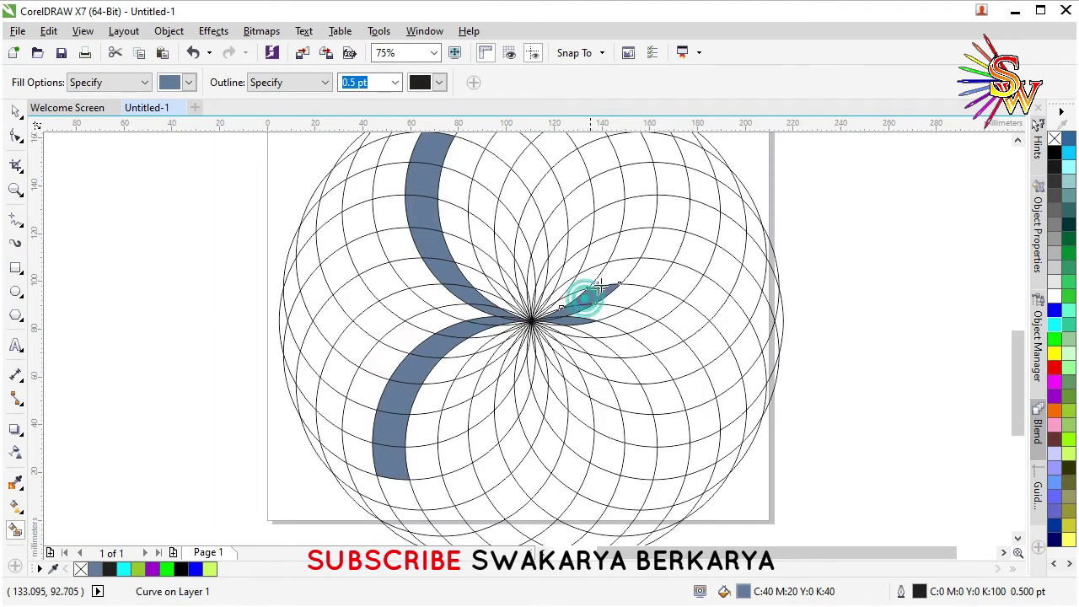
click(608, 285)
Step: Continue the lower-right curved band outward by filling its cells blue-grey, mirroring the lower-left band
click(590, 325)
click(623, 346)
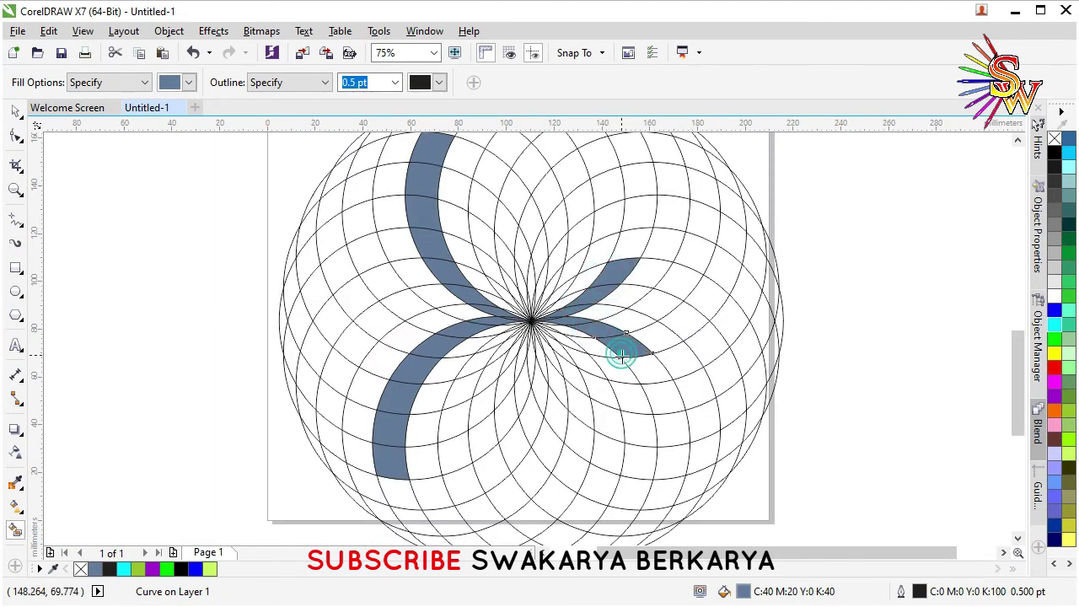
click(652, 400)
click(666, 427)
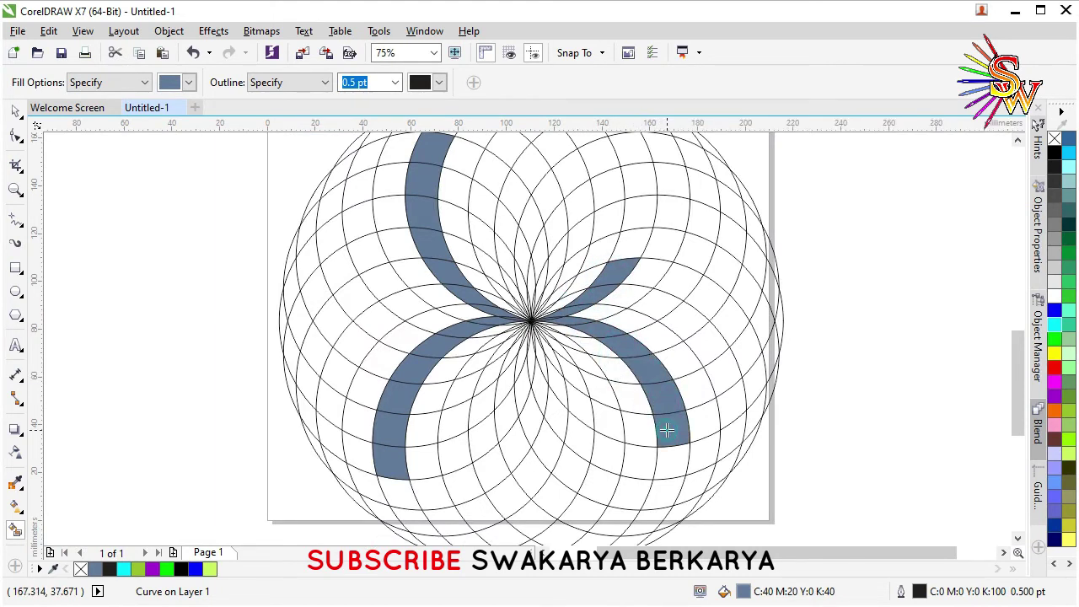
click(673, 460)
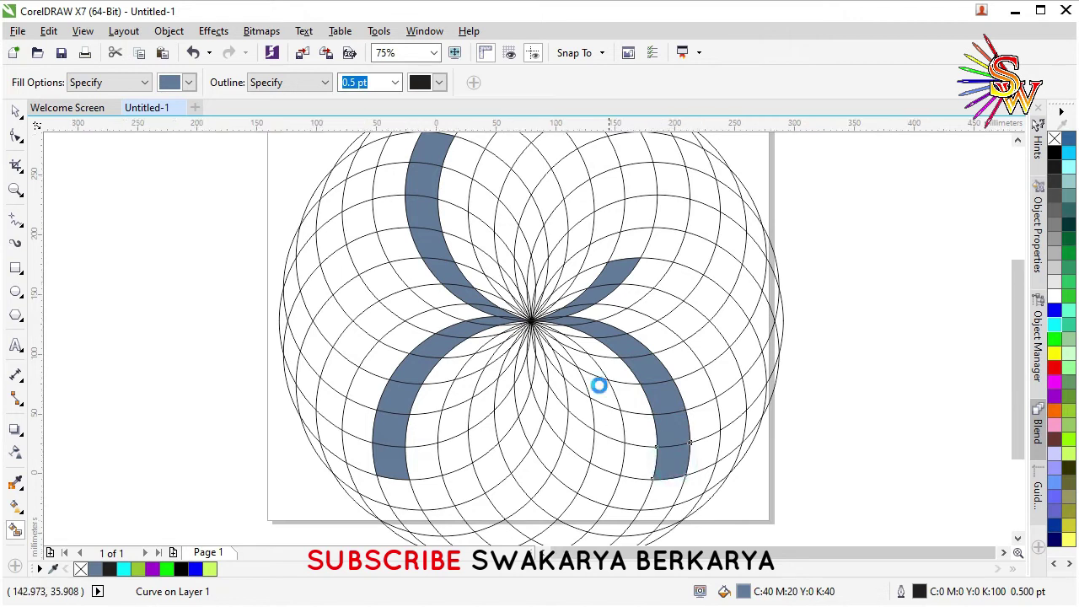
Step: Fill the remaining outer cells of the upper-right curved band blue-grey to mirror the upper-left band
scroll(597, 396, down, 2)
scroll(615, 329, up, 2)
click(610, 364)
click(616, 334)
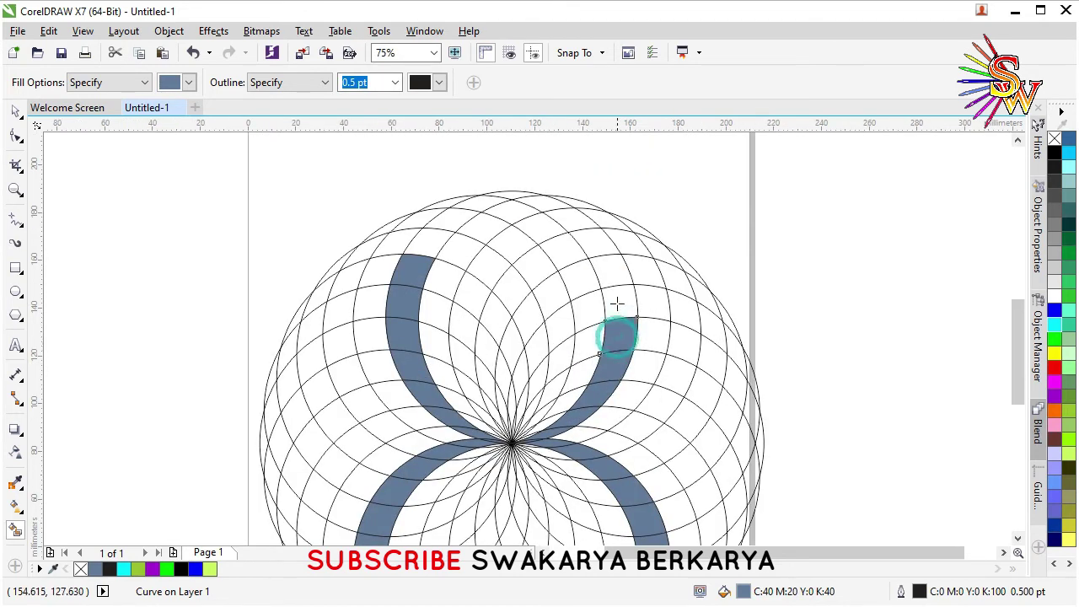
click(616, 301)
click(611, 268)
Step: Group all the blue-grey band cells and move the group out of the rosette, centred at about X 296 mm beside the page
click(15, 112)
scroll(470, 212, down, 2)
drag(335, 213, 489, 302)
drag(605, 401, 609, 423)
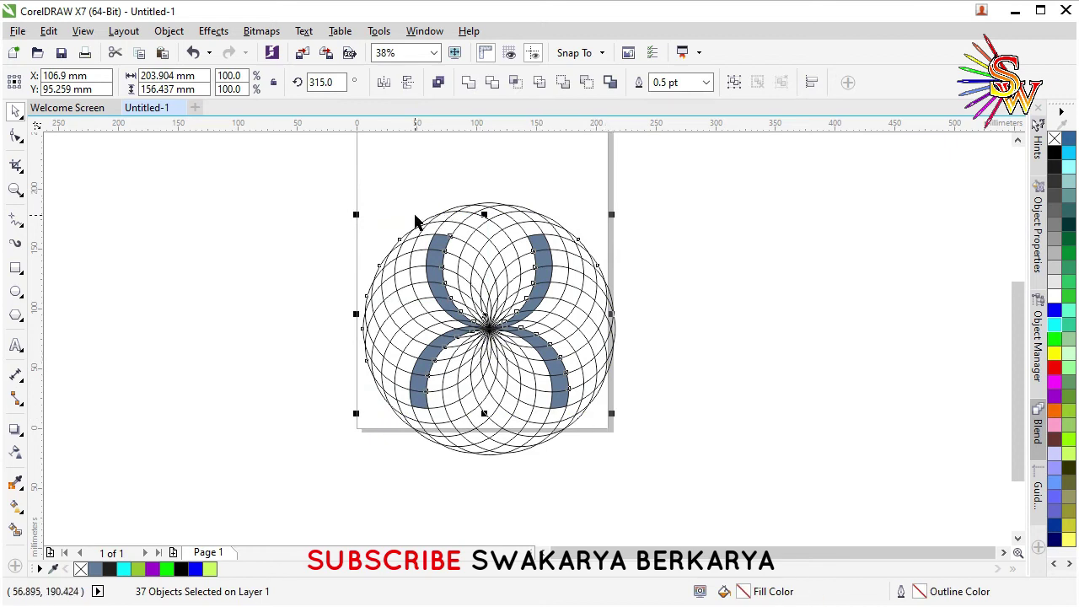
drag(403, 222, 513, 344)
mouse_move(578, 411)
mouse_down()
mouse_move(577, 421)
mouse_move(573, 414)
mouse_up()
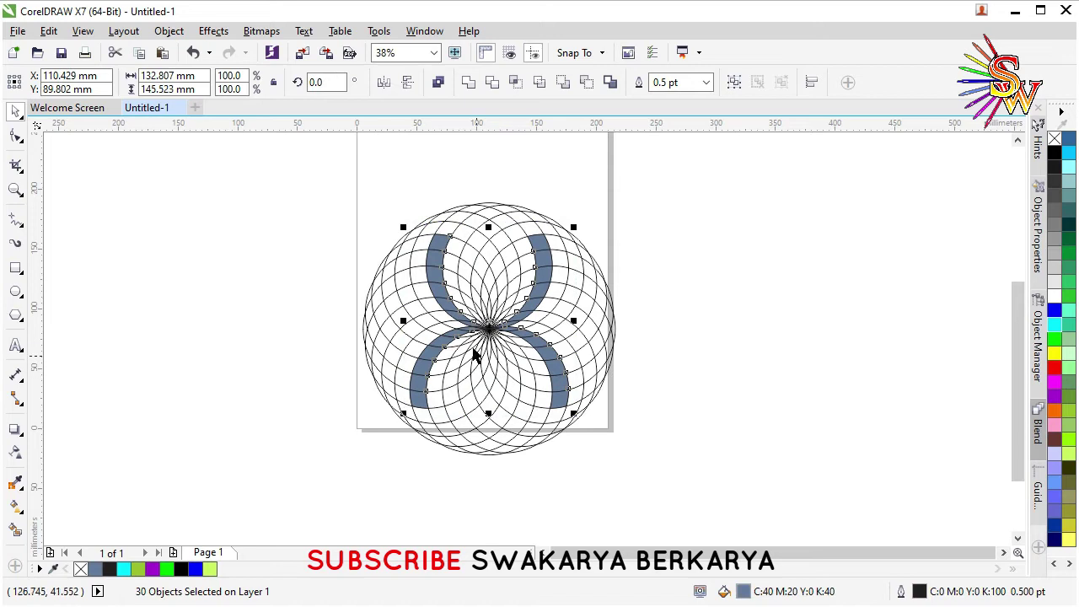
key(ctrl+g)
drag(539, 345, 761, 351)
Step: Select all the rosette circles and move them away from the figure, centred at about X 8.5 mm
drag(348, 194, 634, 524)
drag(497, 335, 375, 335)
scroll(765, 354, up, 2)
scroll(685, 335, down, 2)
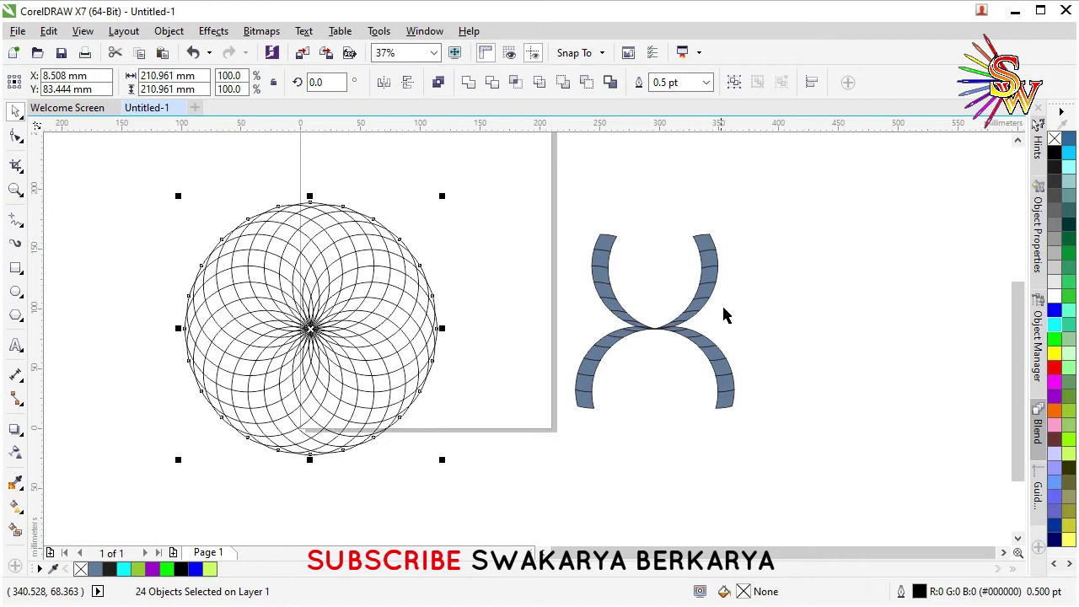
Step: Set both the fill and the outline of the grouped band figure to red (#FF0000)
drag(553, 218, 782, 469)
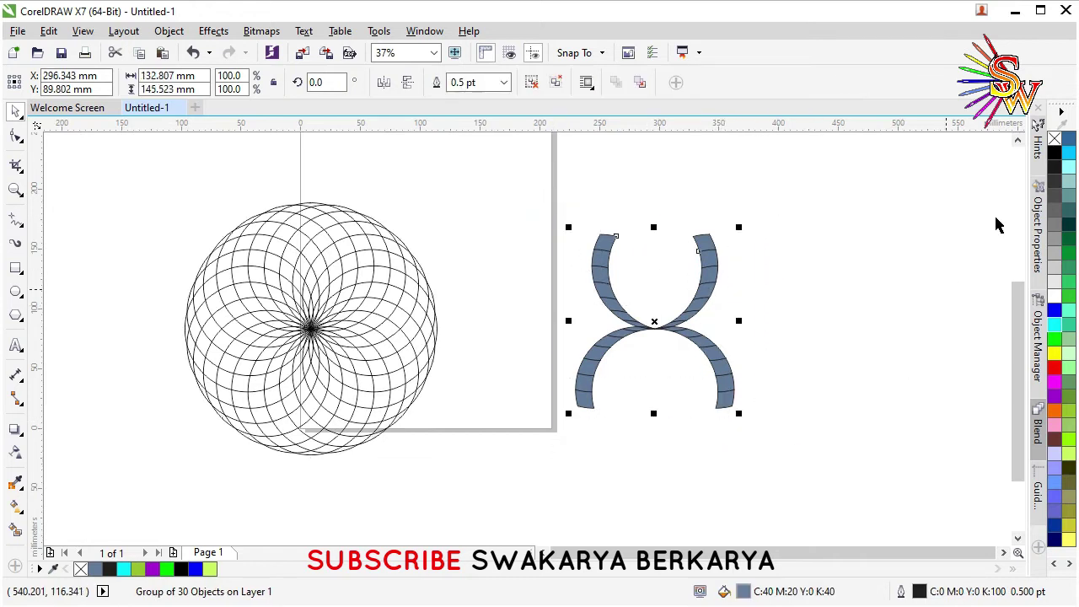
click(1054, 367)
right_click(1054, 367)
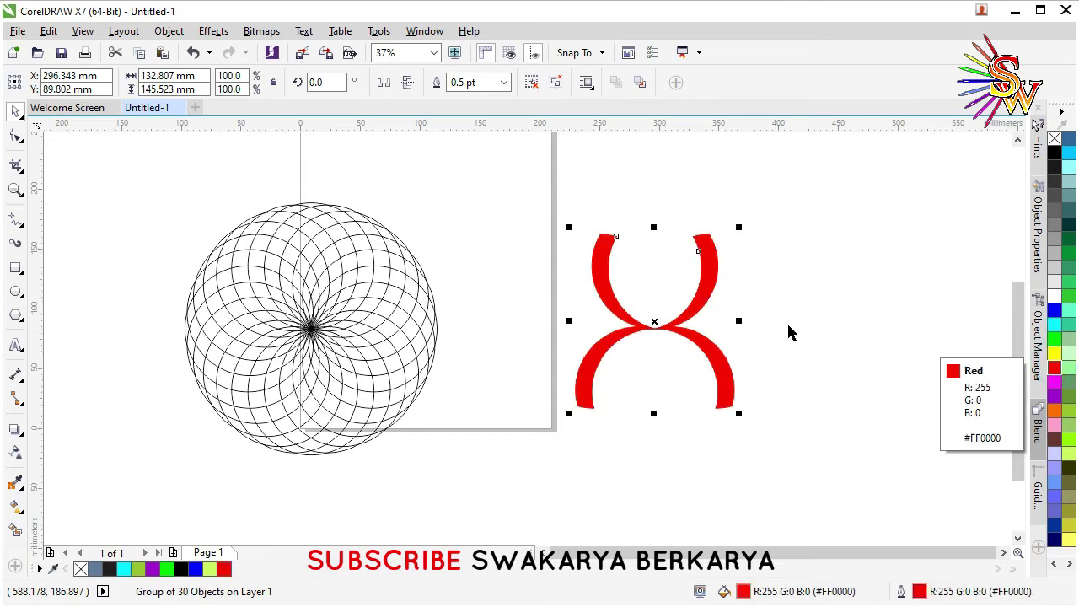
scroll(775, 329, up, 1)
scroll(722, 320, down, 1)
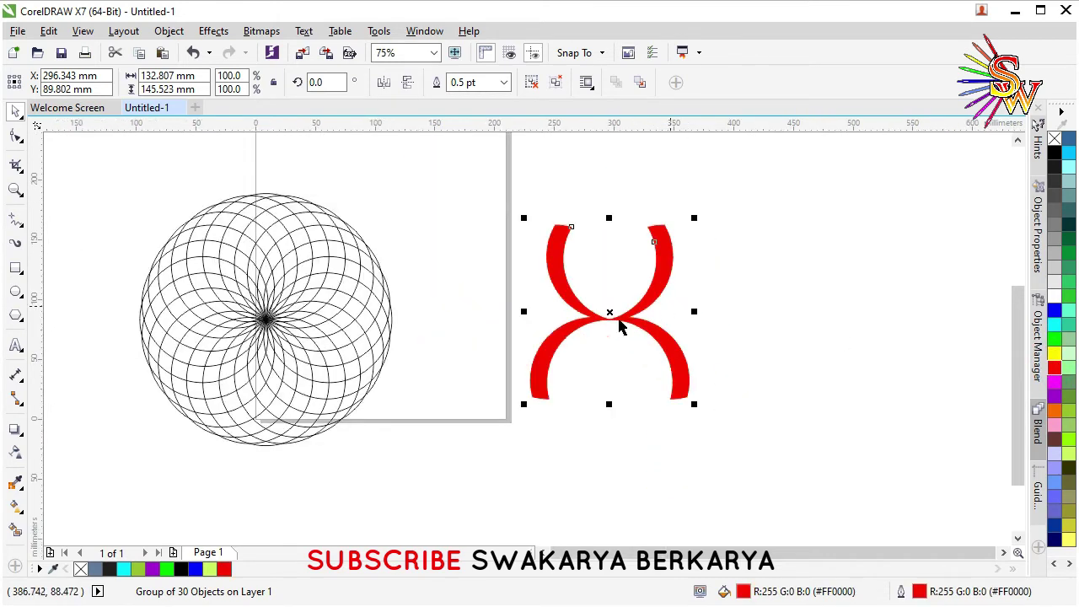
scroll(628, 312, up, 1)
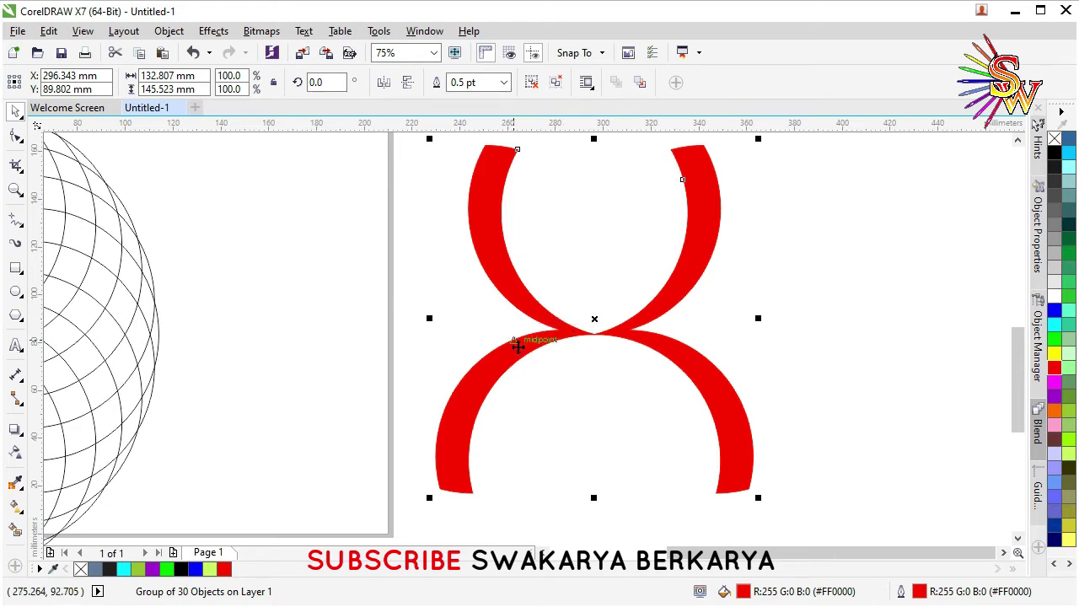
scroll(524, 312, down, 1)
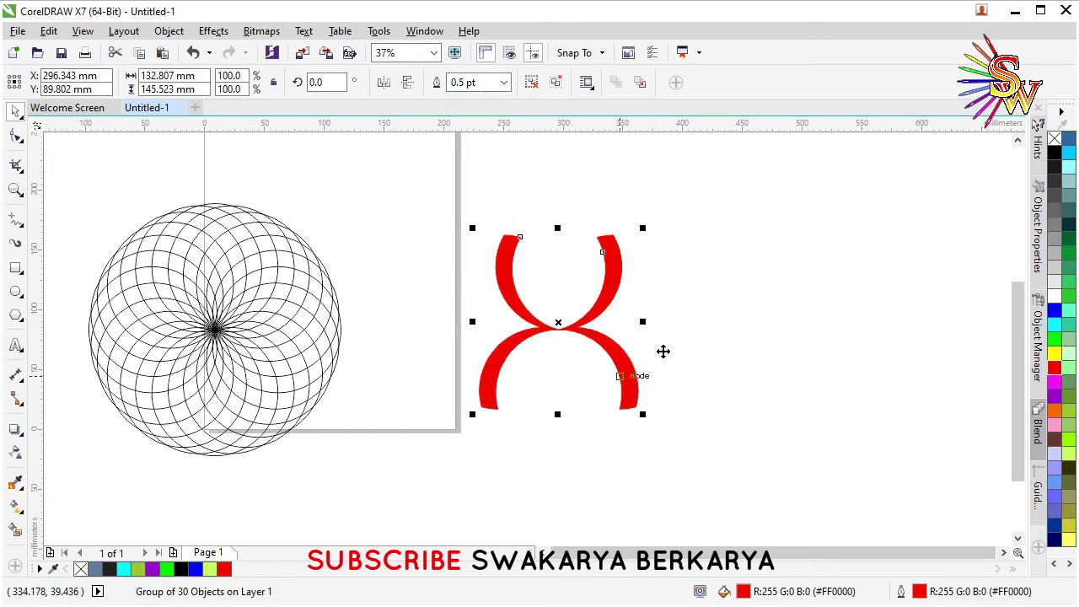
scroll(658, 368, up, 1)
scroll(494, 333, down, 1)
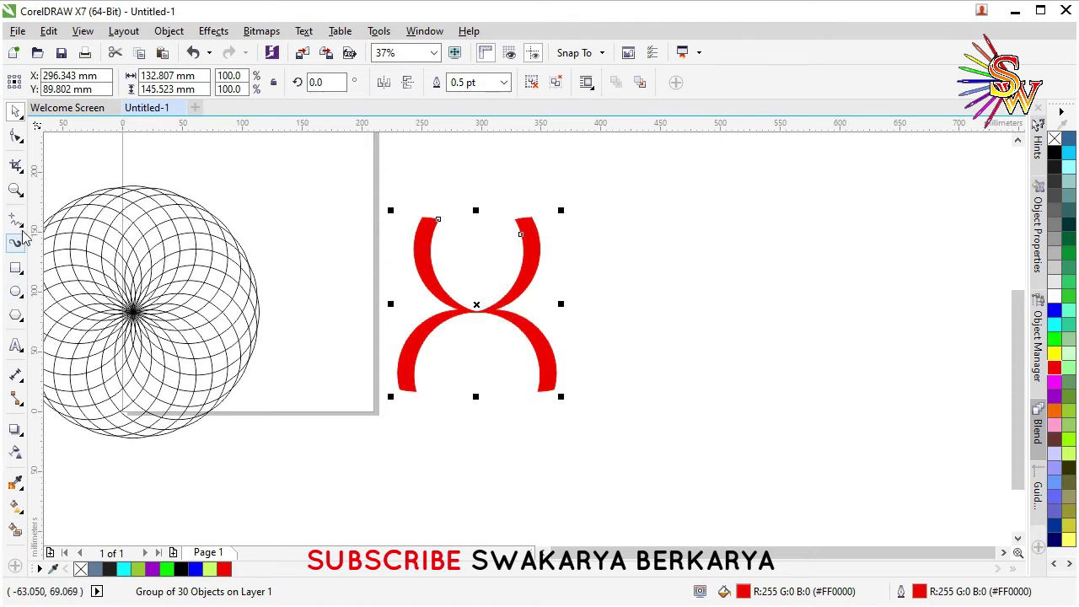
Step: Add the artistic text HONEY below the red figure
click(22, 342)
click(443, 440)
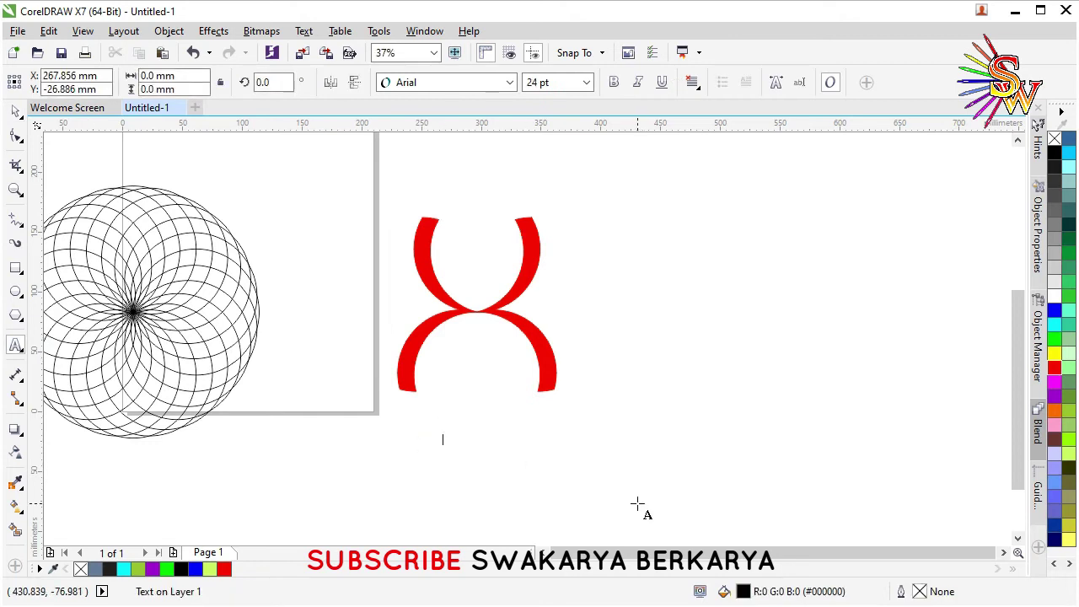
text(HONEY)
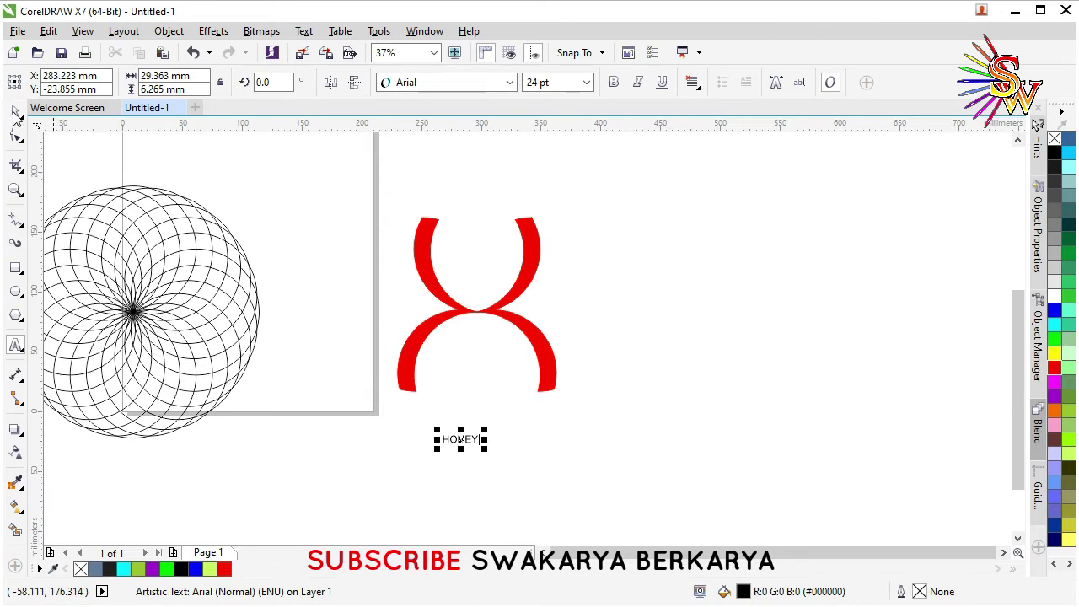
click(16, 114)
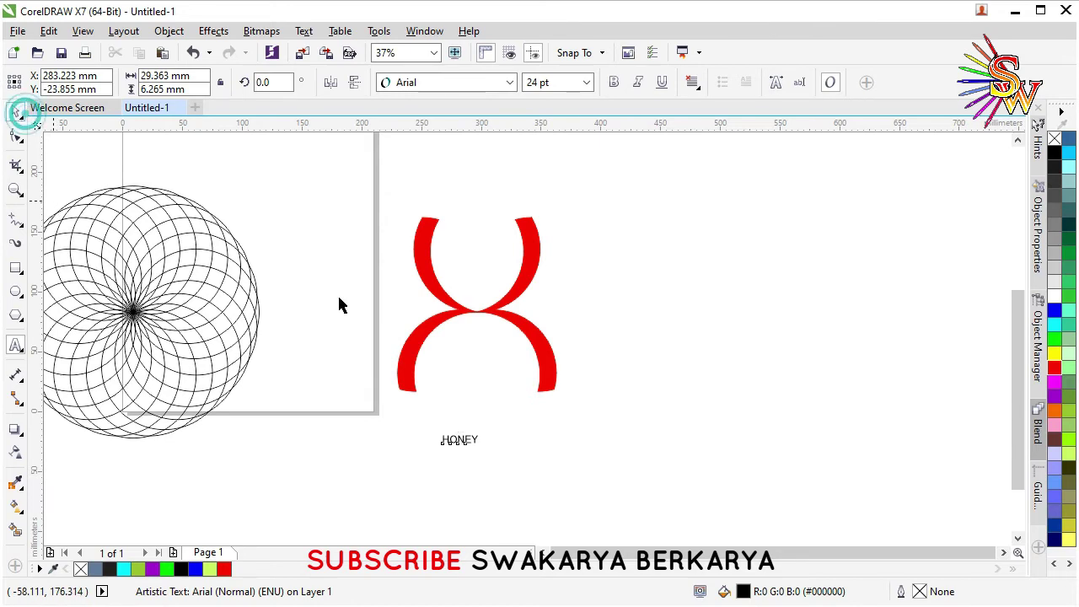
Step: Enlarge the HONEY text to about 130 mm wide directly under the figure and set its font to Futura Md BT
drag(489, 428, 568, 454)
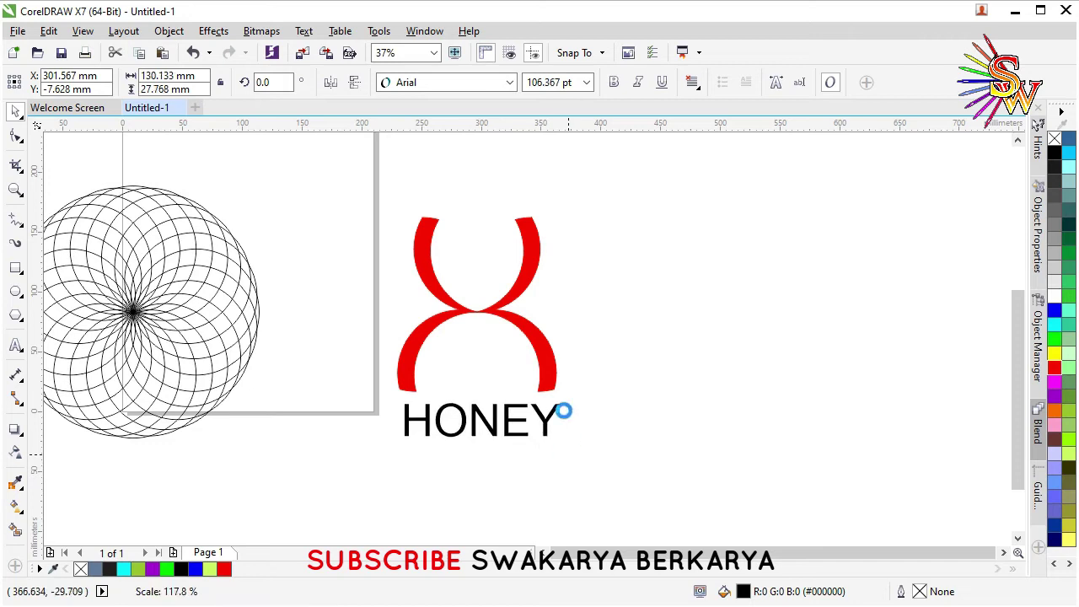
click(484, 83)
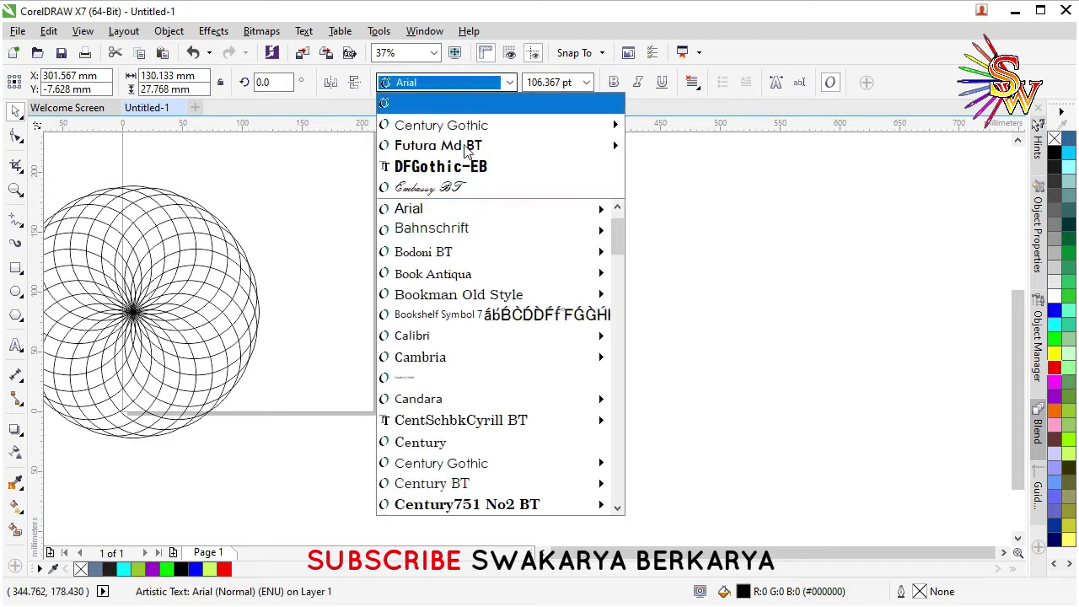
click(466, 147)
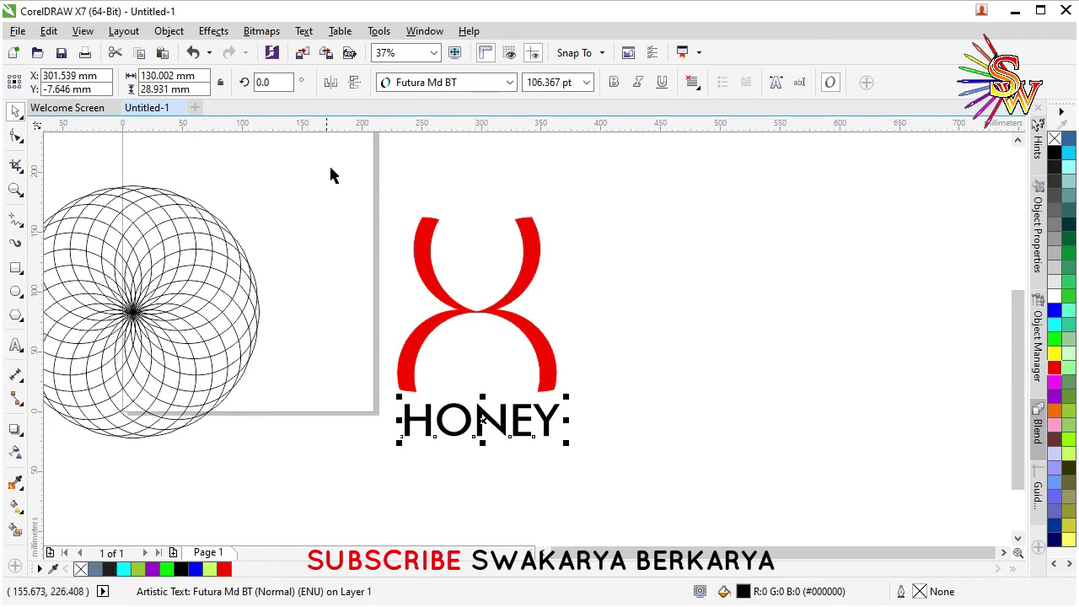
Step: Centre the HONEY text horizontally on the red figure and deselect both objects
drag(344, 178, 556, 332)
drag(633, 387, 638, 396)
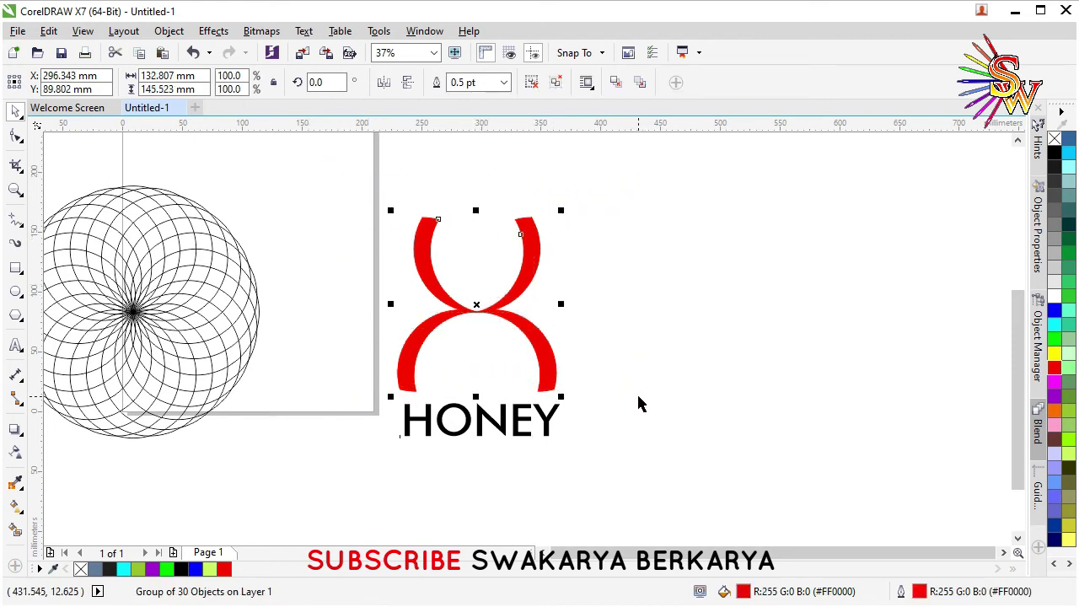
click(498, 430)
shift+click(549, 368)
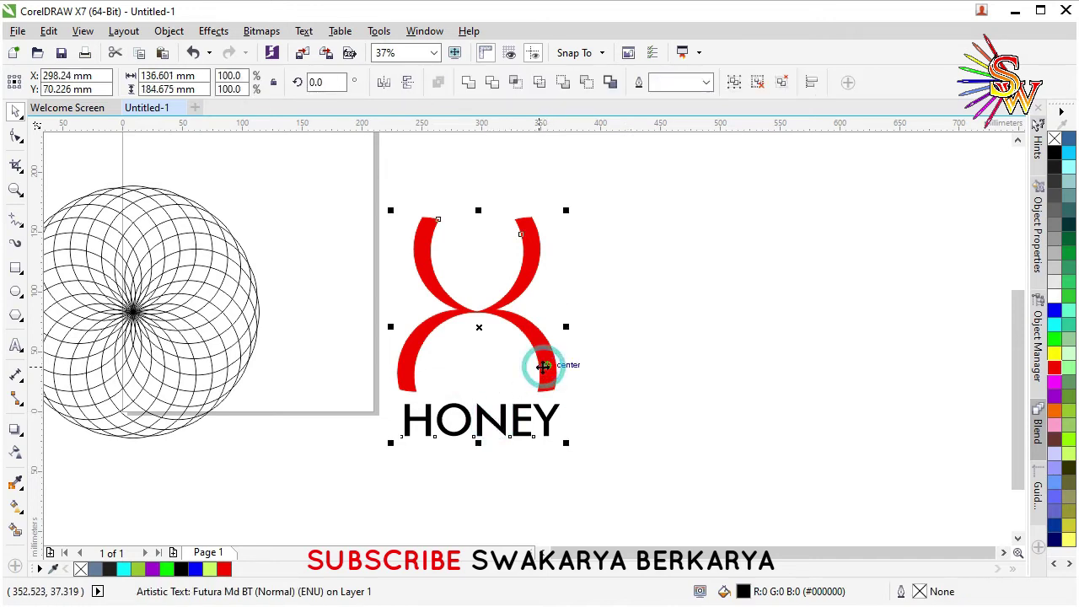
key(e)
key(ctrl+z)
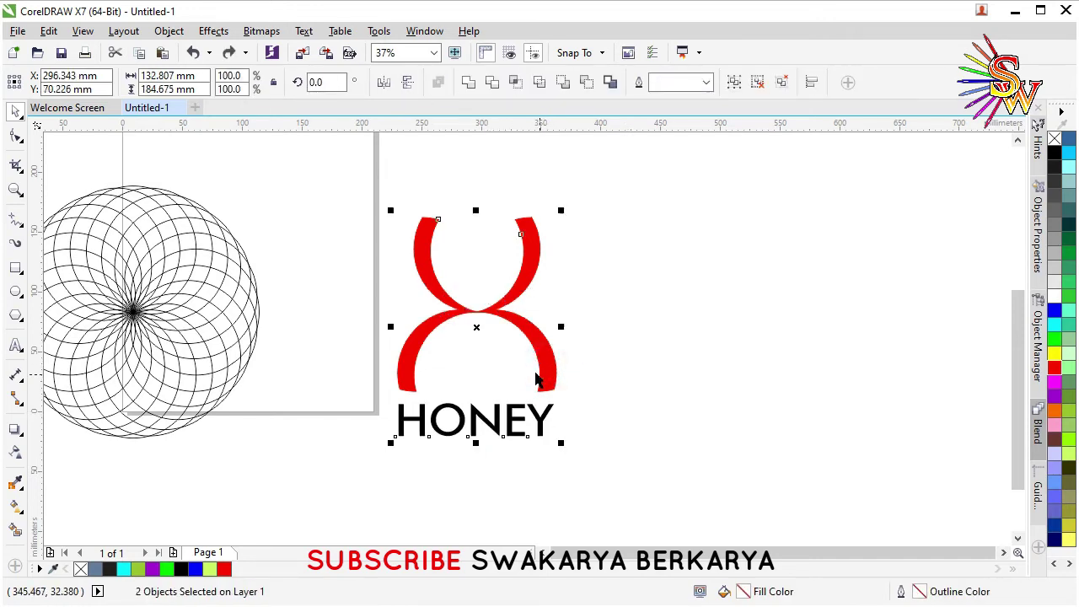
click(655, 373)
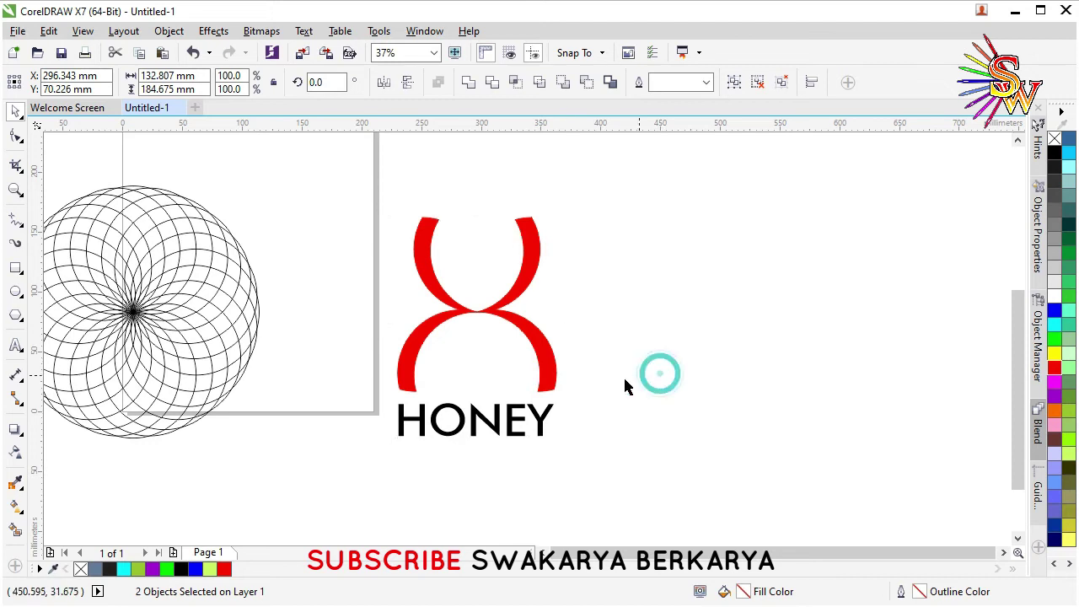
Step: Apply a linear gradient to the HONEY text, from orange at the upper-left corner of the H to yellow at the Y
click(512, 427)
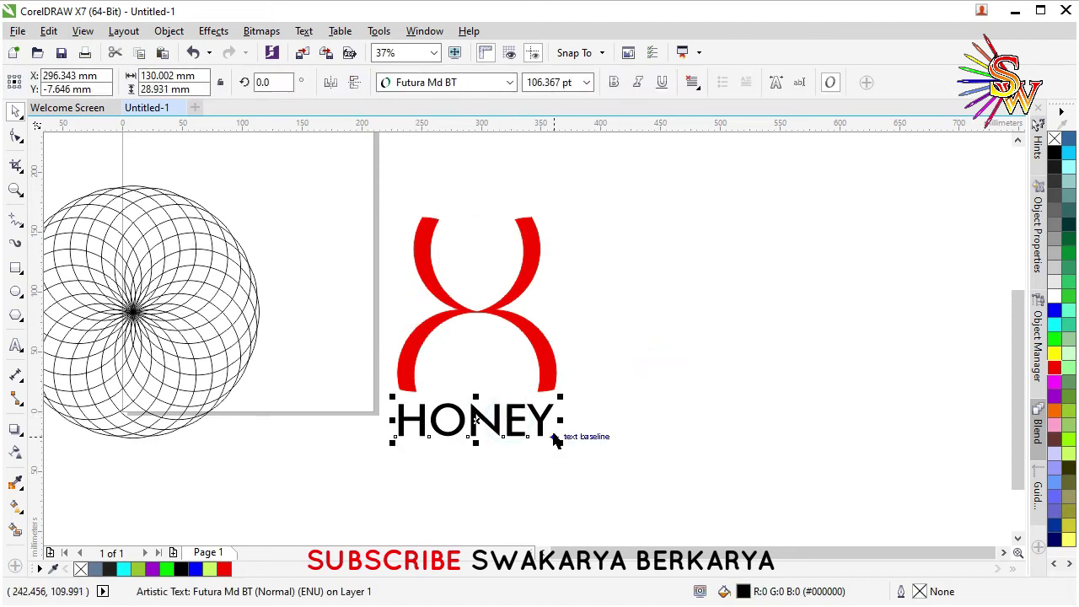
click(1054, 368)
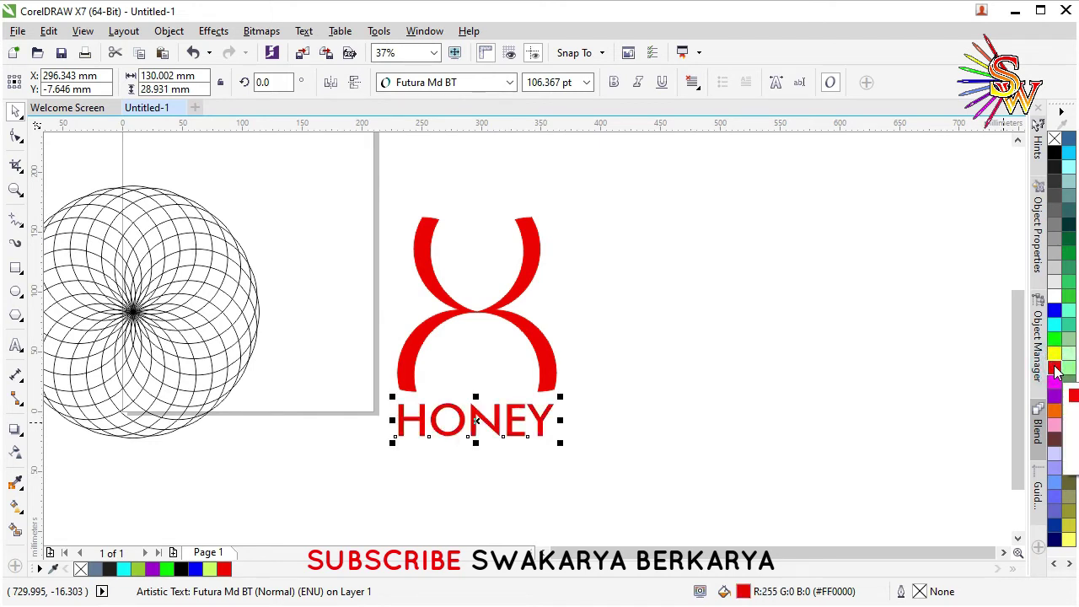
key(g)
drag(414, 390, 542, 436)
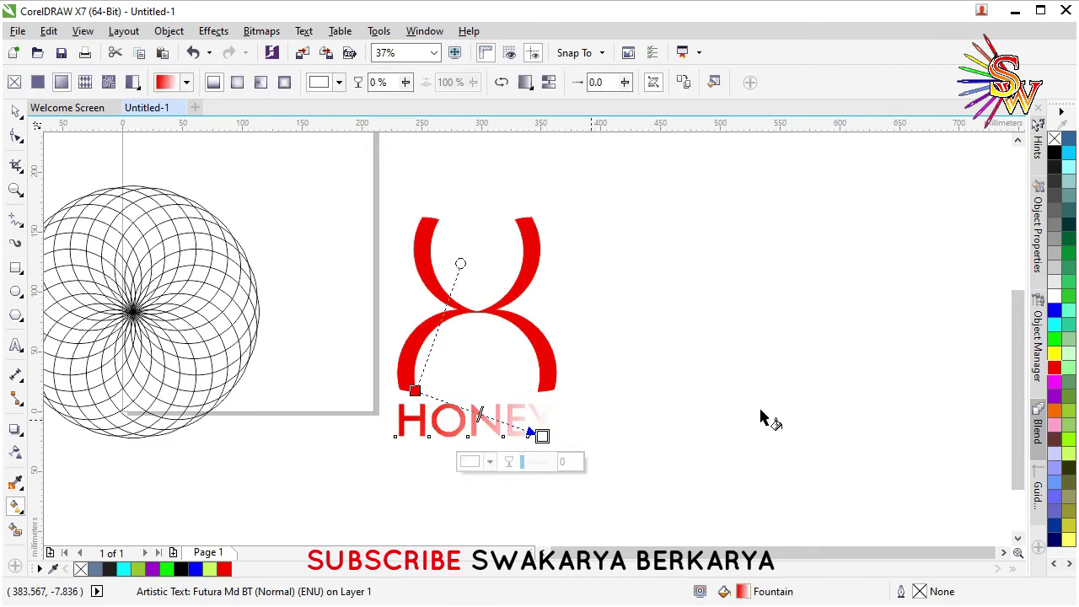
drag(1054, 360, 542, 435)
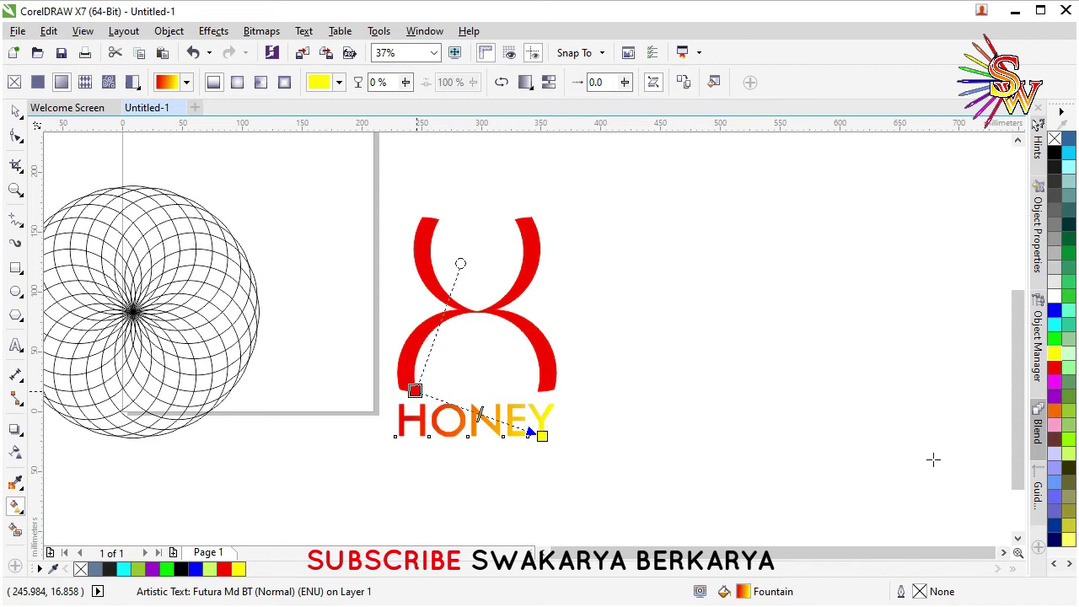
click(1053, 411)
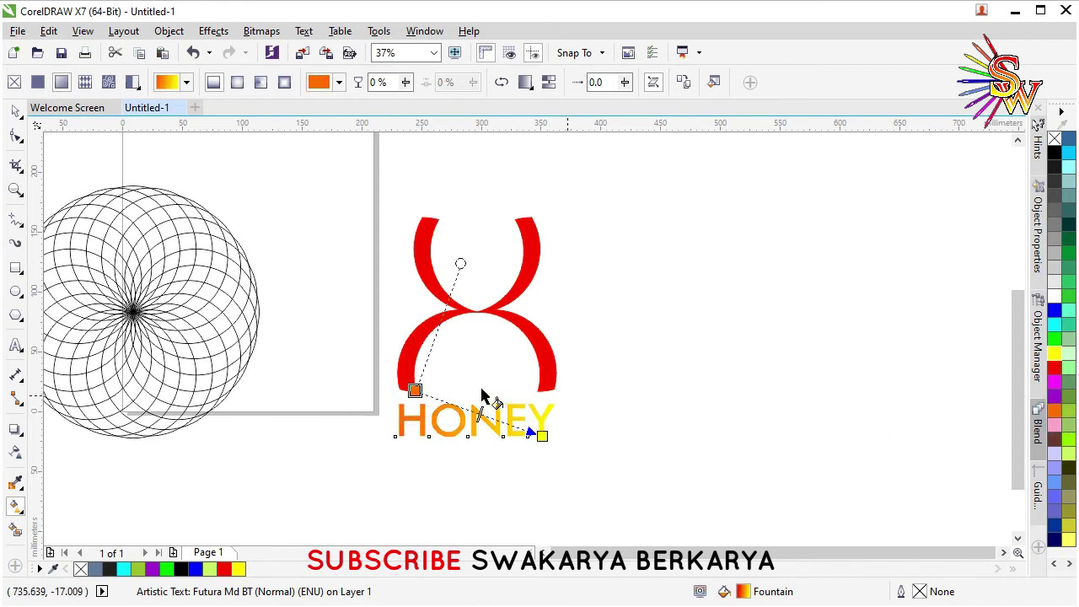
drag(415, 390, 399, 410)
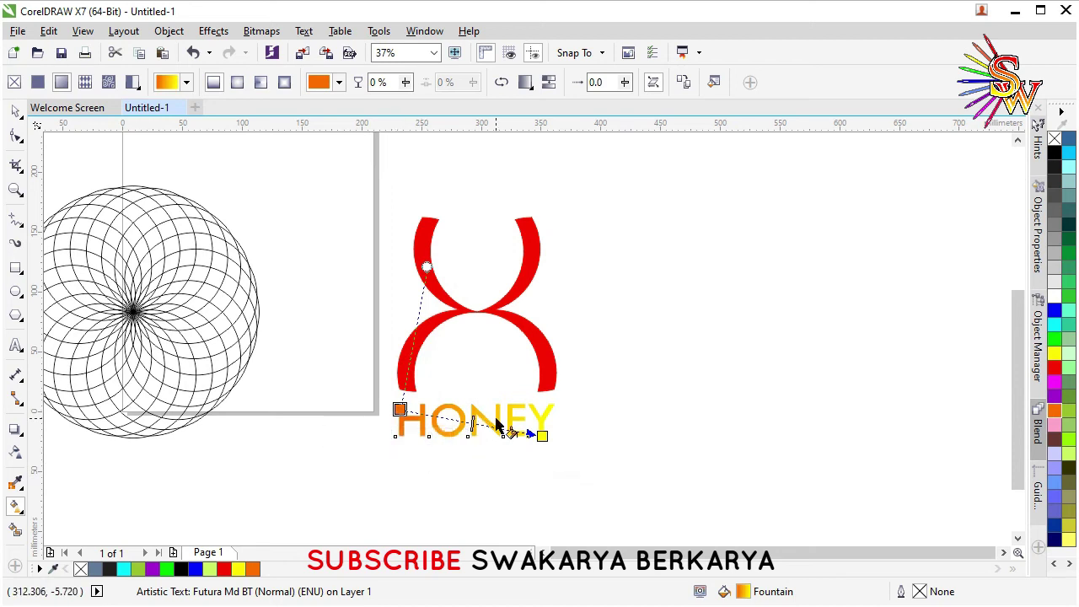
Step: Try lime green and light yellow as the start colour of the HONEY text's gradient
scroll(495, 421, up, 1)
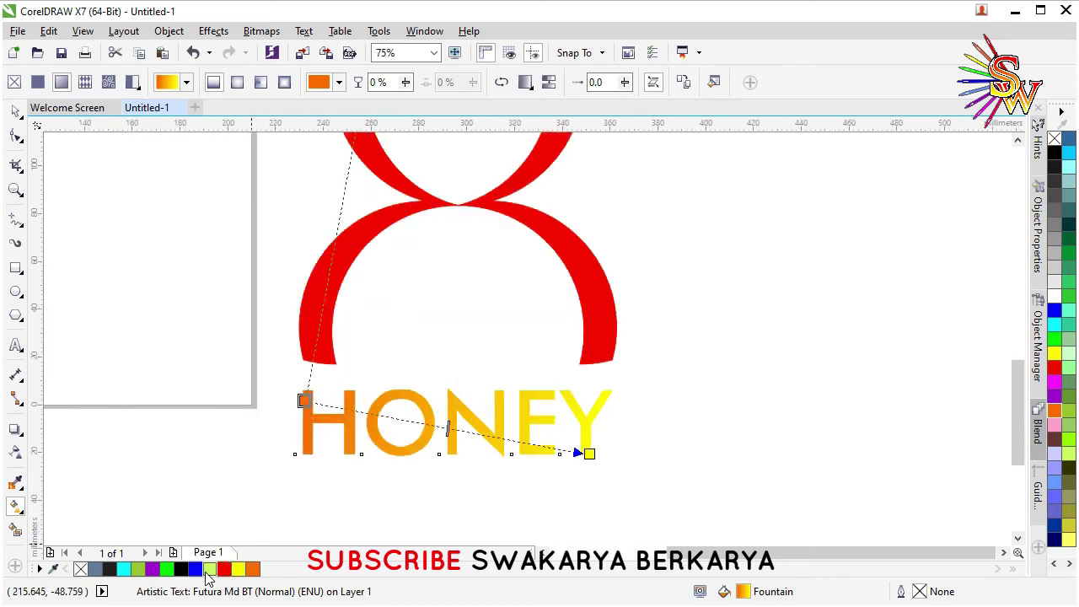
click(209, 570)
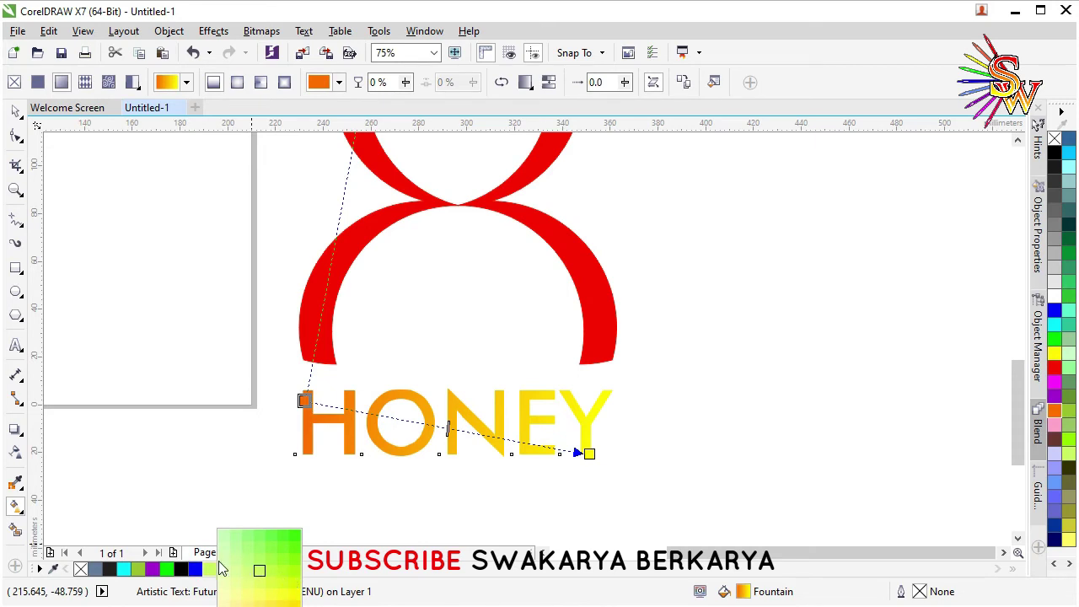
click(210, 571)
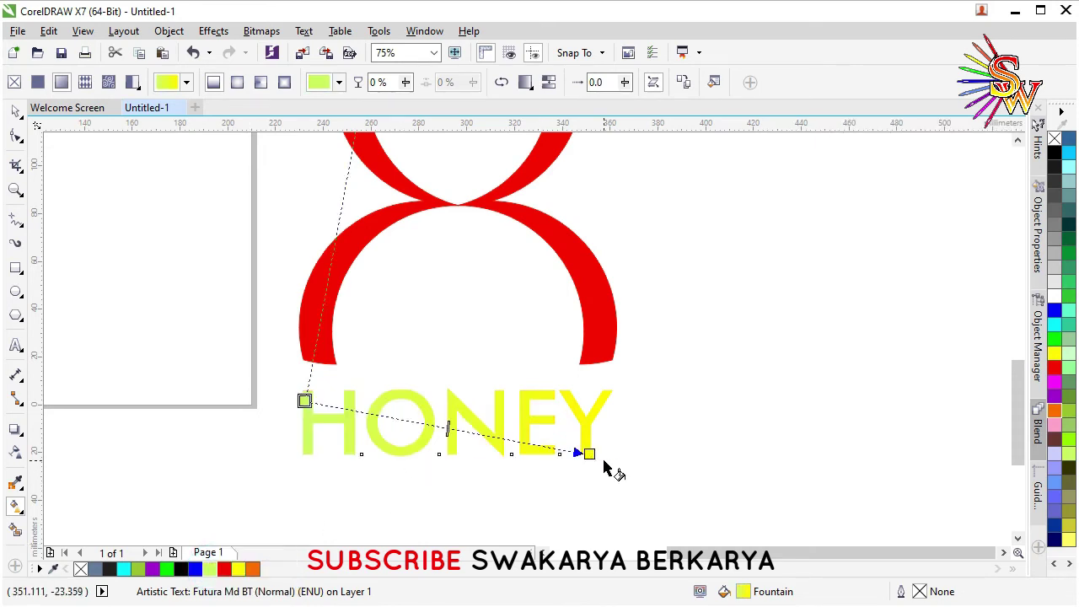
click(1067, 542)
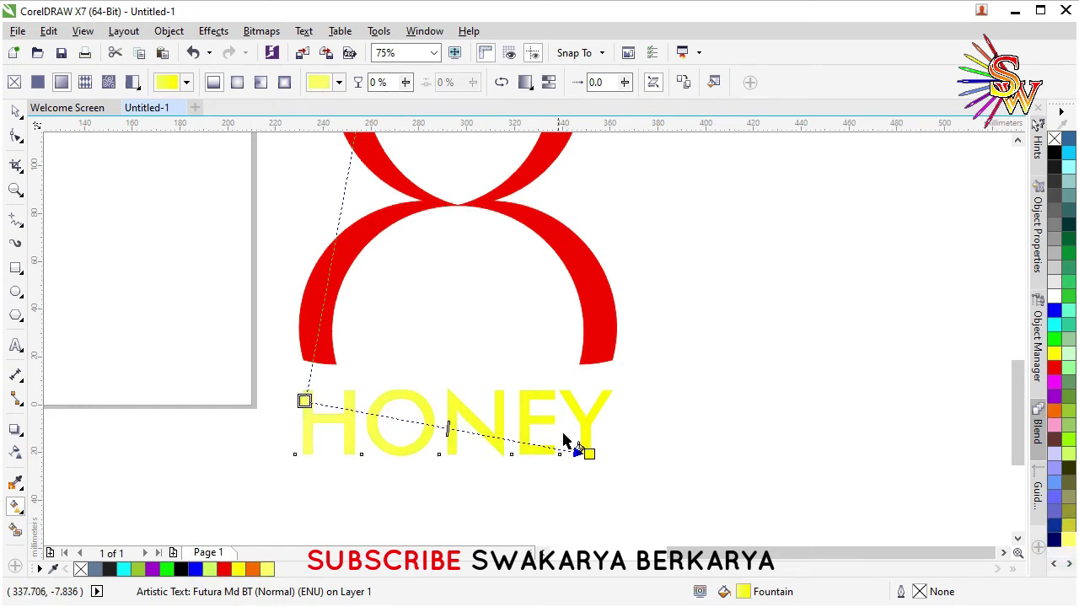
Step: Recolour the HONEY gradient to run from red at the H to light orange at the Y, trying olive at the end first
click(588, 453)
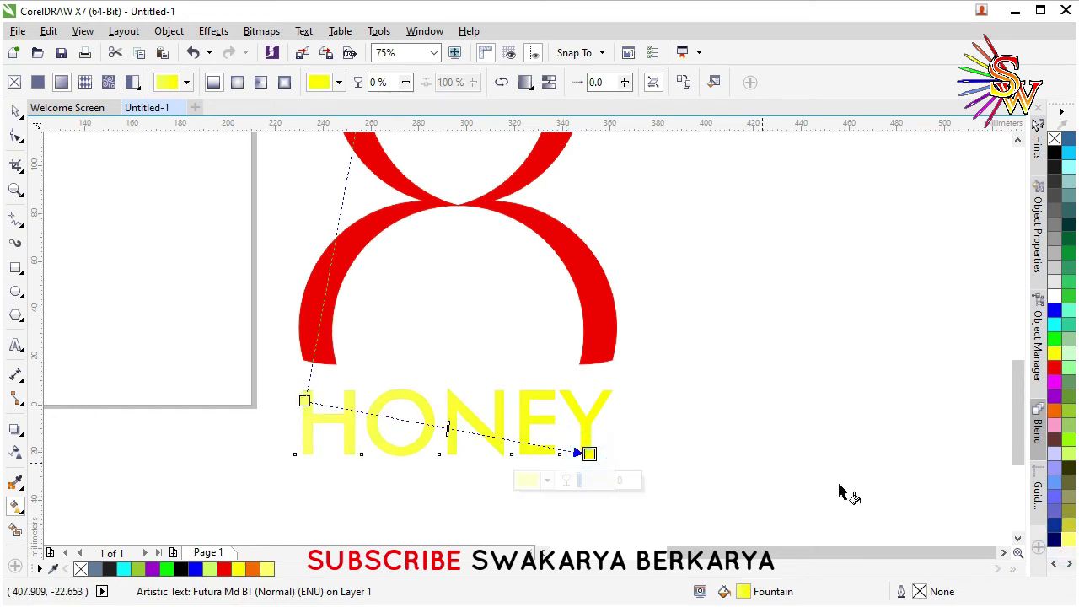
click(1067, 530)
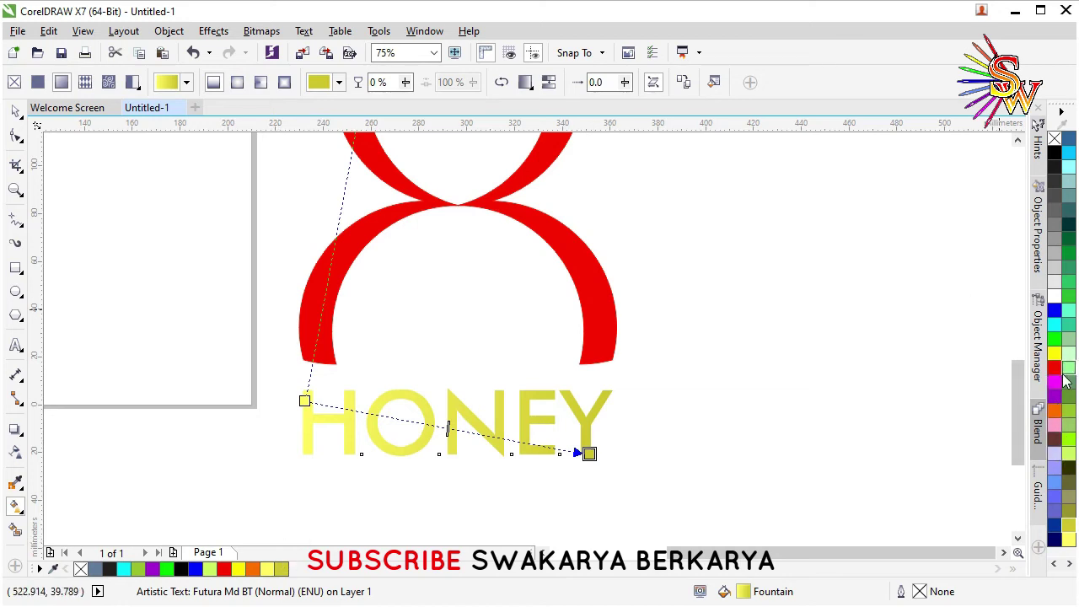
click(1054, 415)
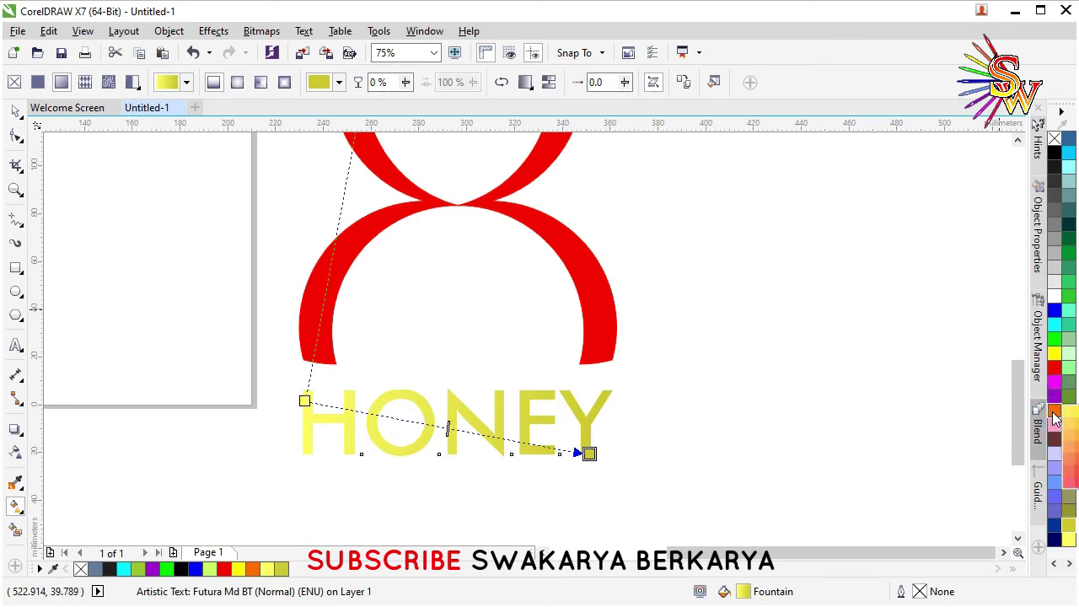
click(1069, 447)
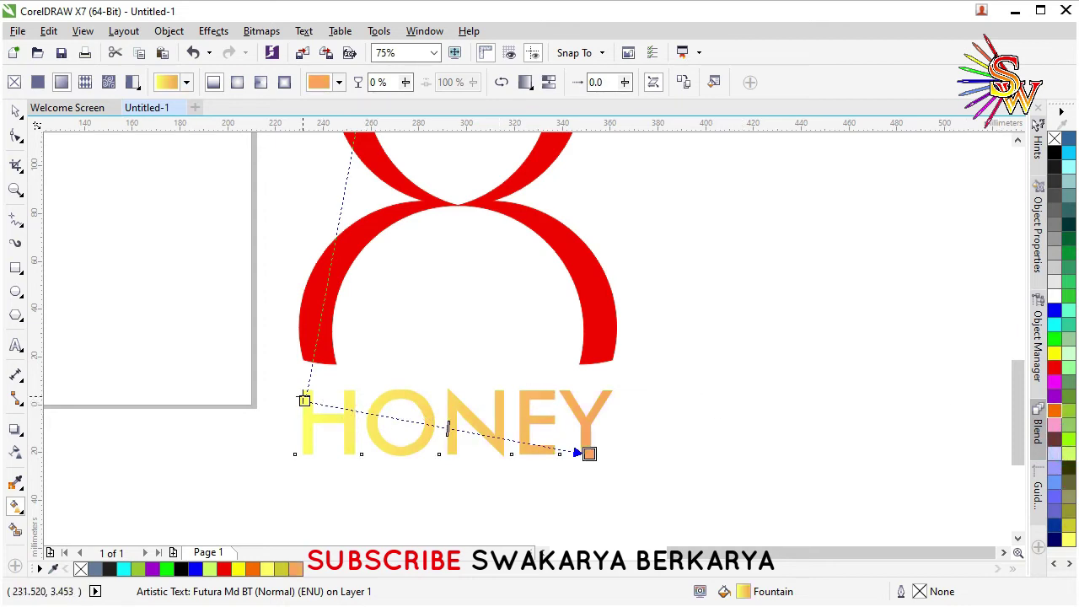
click(304, 400)
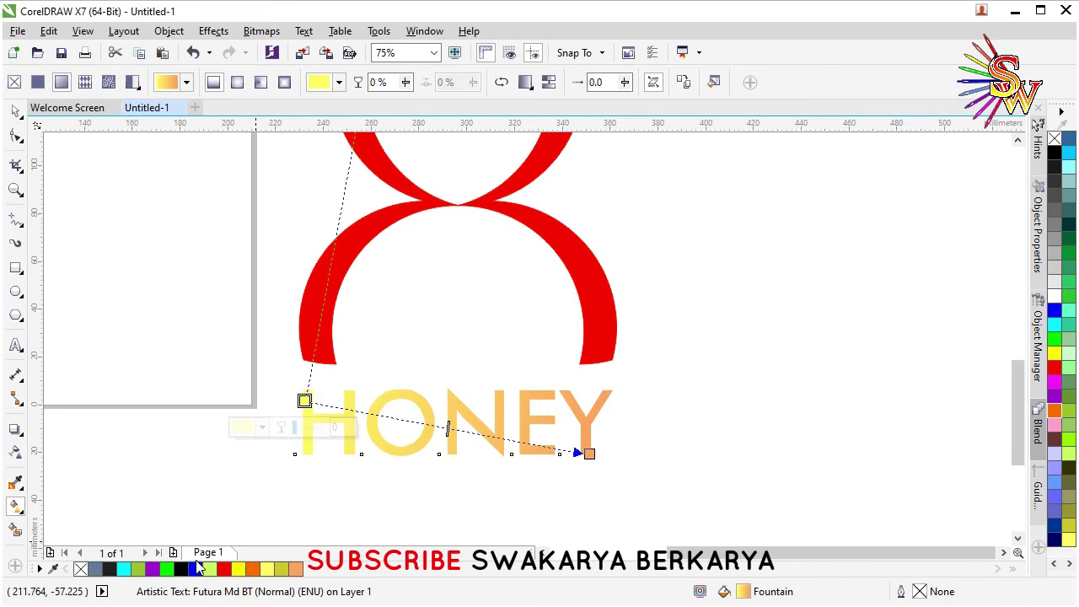
click(224, 570)
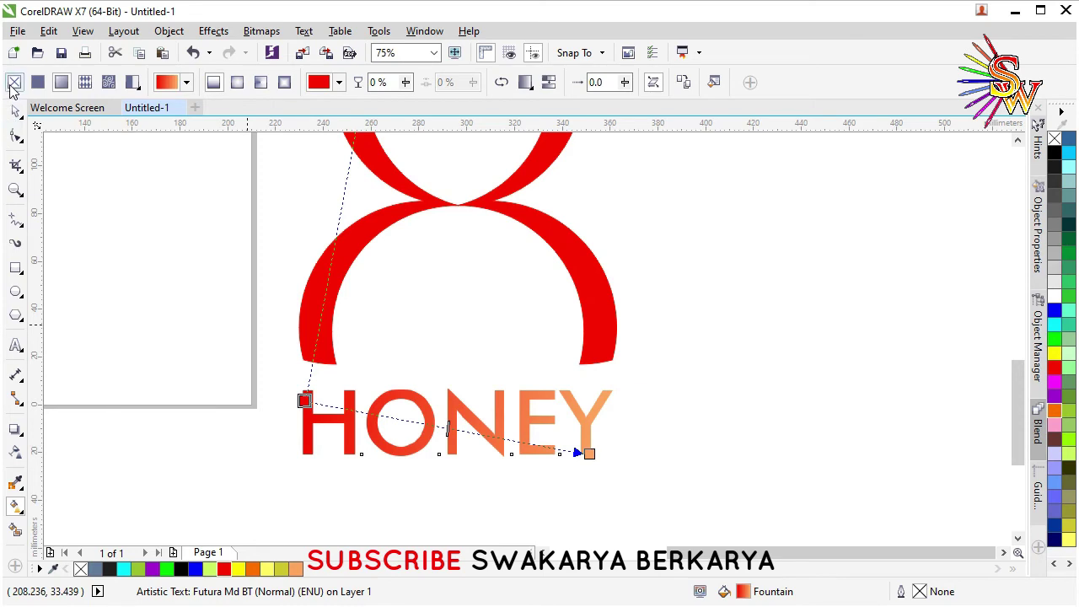
Step: Remove the gradient from the HONEY text, fill it with solid red and deselect it
click(13, 84)
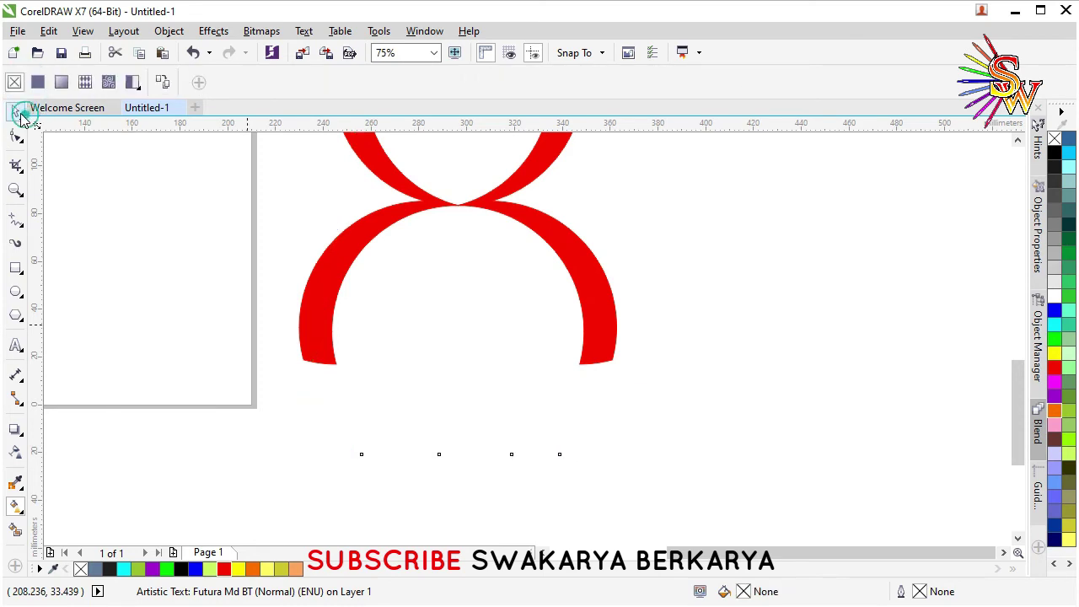
click(20, 115)
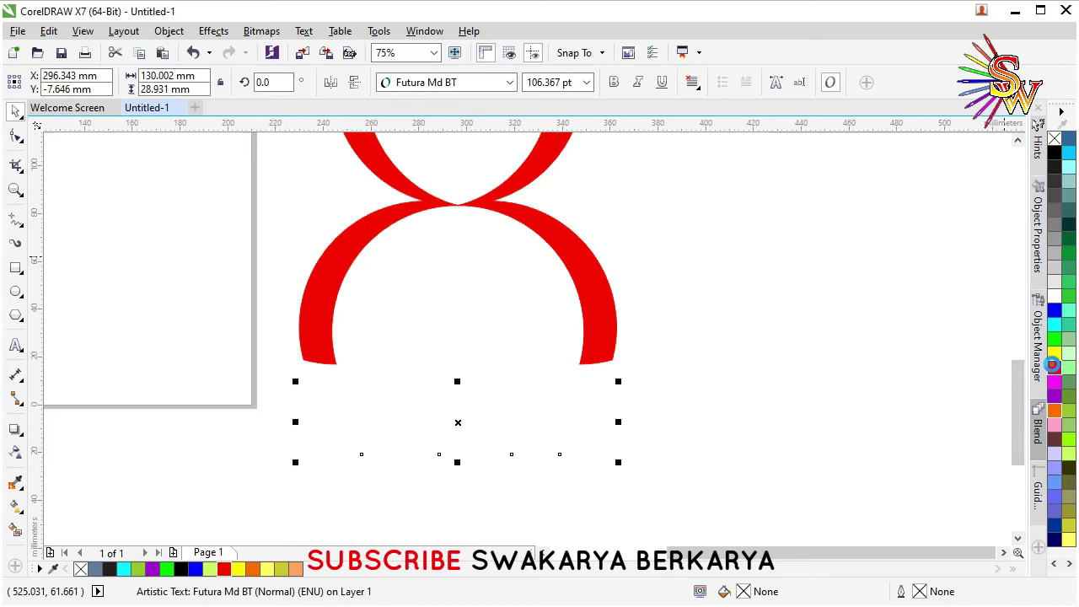
click(1053, 365)
click(686, 280)
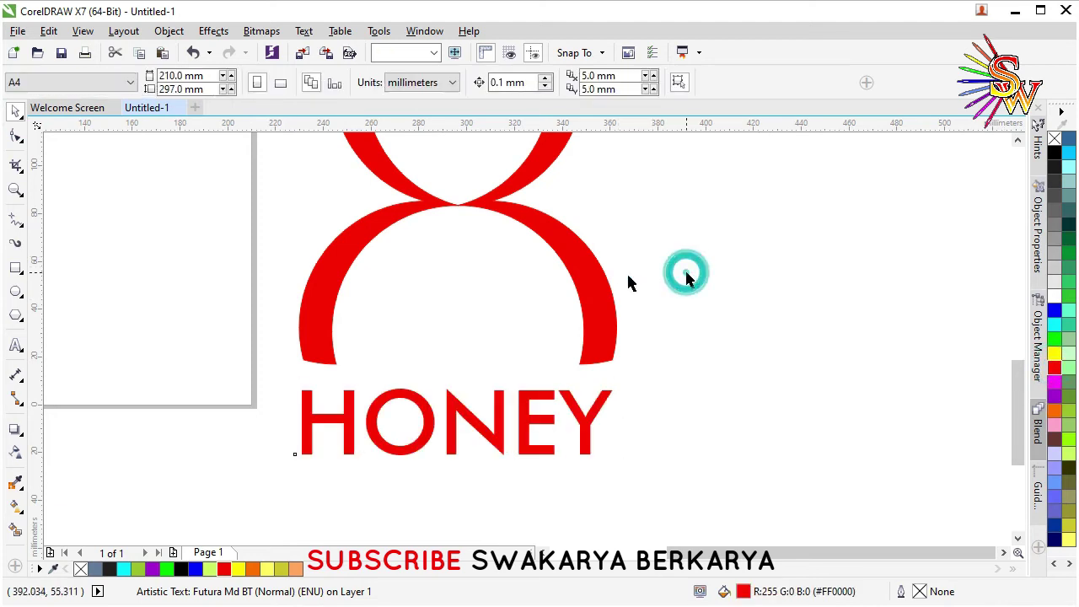
scroll(564, 294, down, 2)
scroll(585, 284, up, 2)
scroll(598, 304, down, 2)
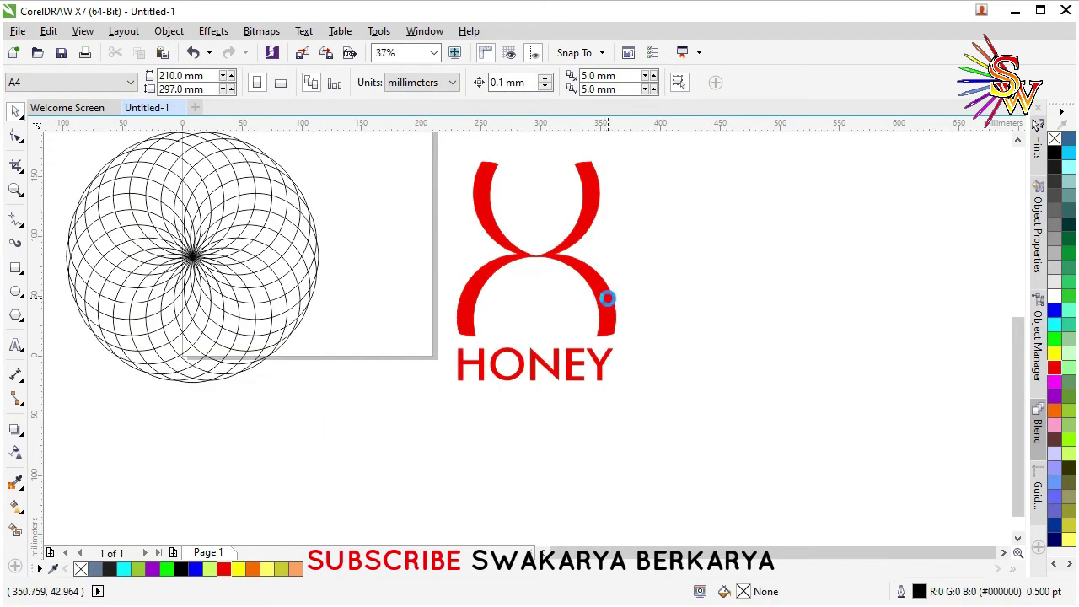
scroll(543, 474, up, 4)
scroll(457, 373, down, 2)
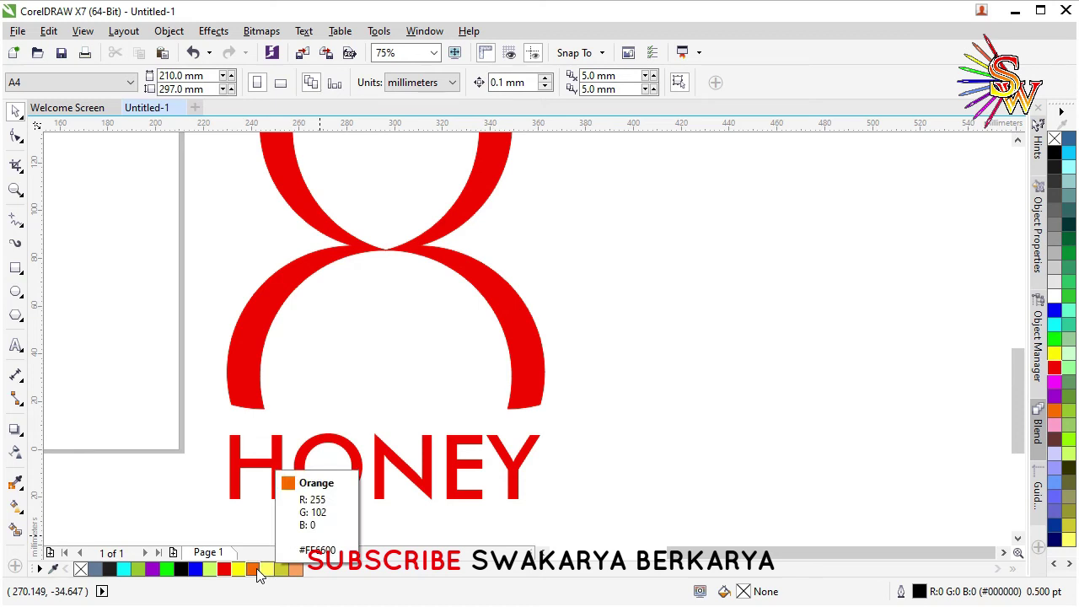
drag(258, 573, 305, 481)
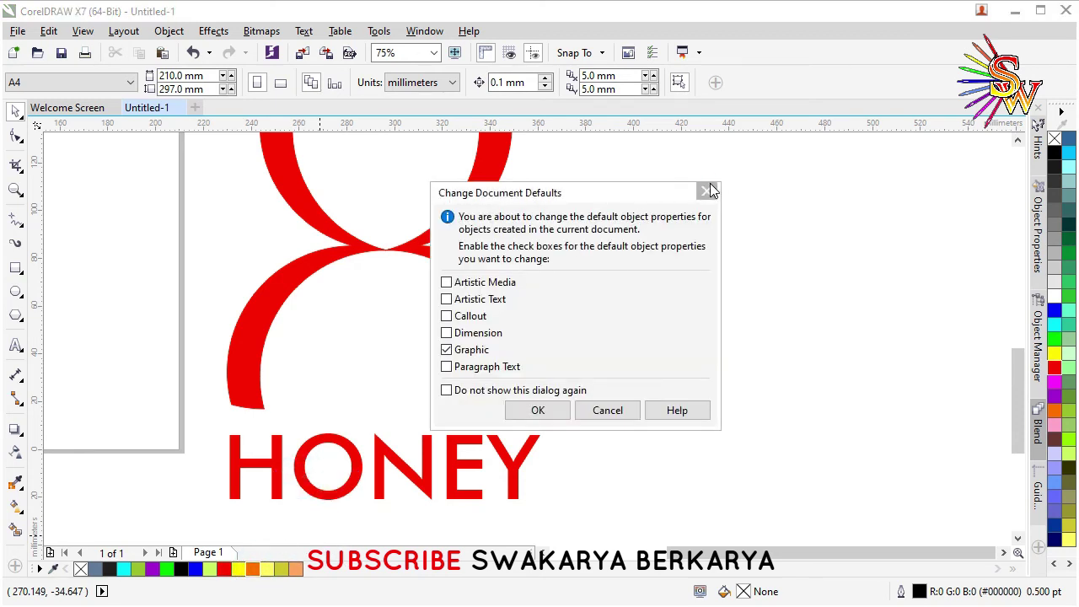
click(707, 192)
Step: Apply a nearly horizontal linear gradient to the HONEY text, from red just before the H to orange just past the Y
click(501, 459)
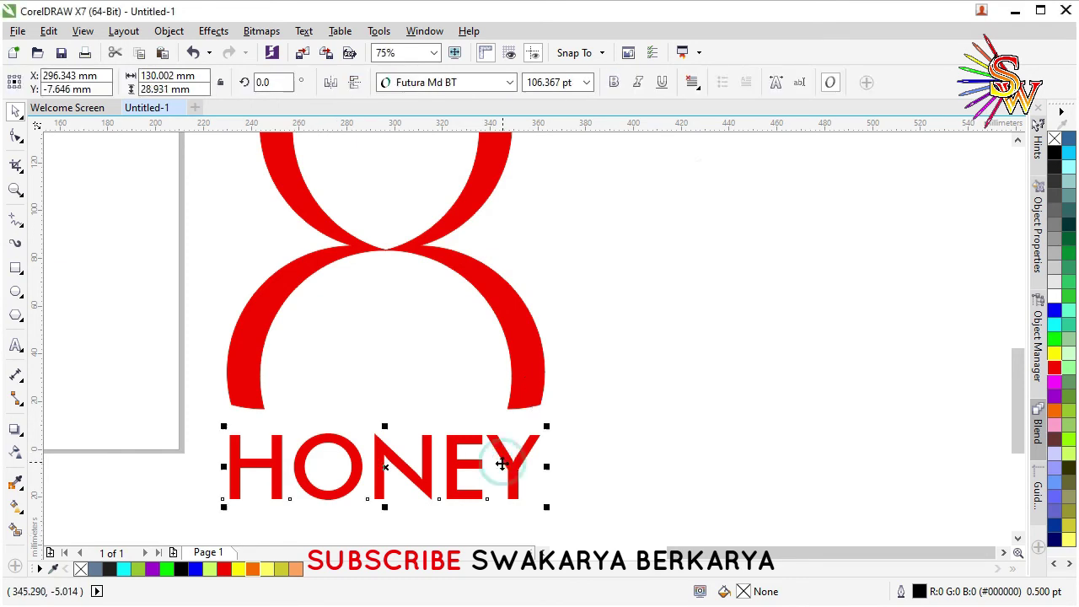
key(g)
drag(211, 427, 559, 456)
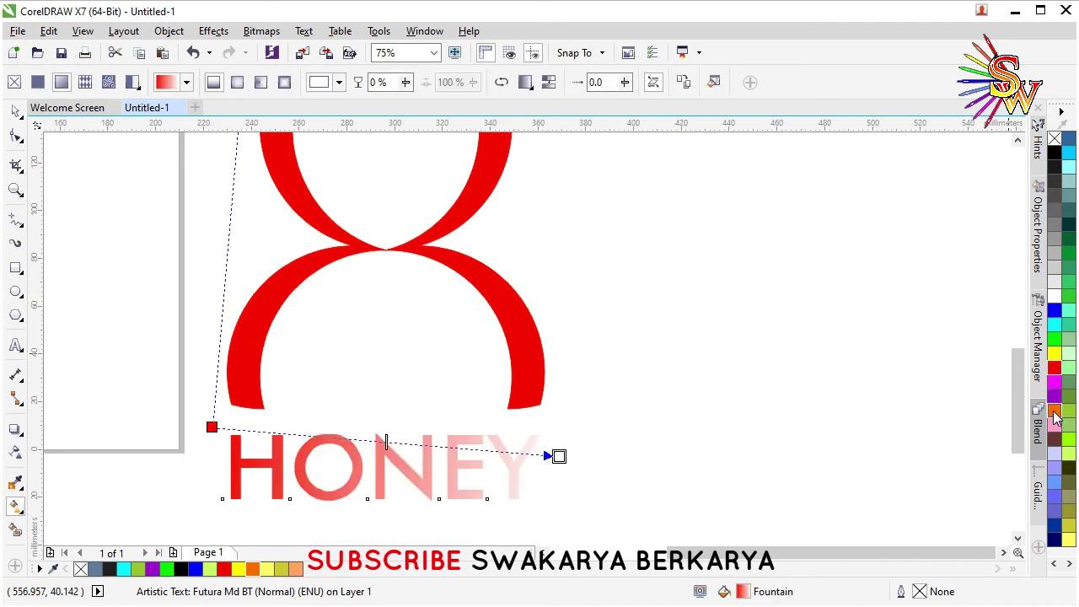
drag(210, 428, 226, 448)
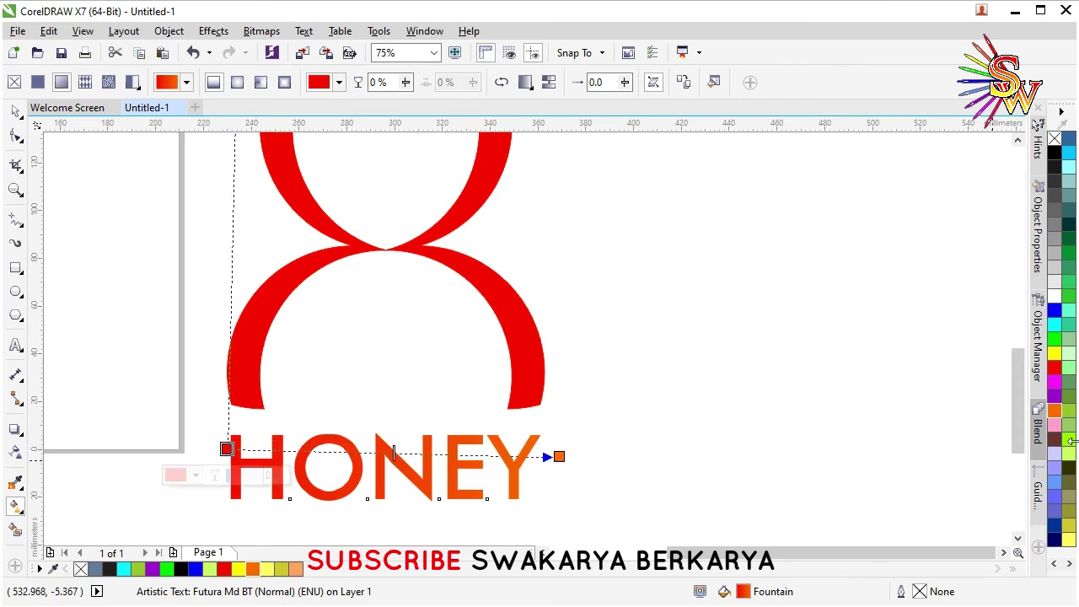
Step: Change the HONEY gradient's start colour to light orange (#FF9D1F) and its end colour to dark orange (#BE6800)
click(1059, 415)
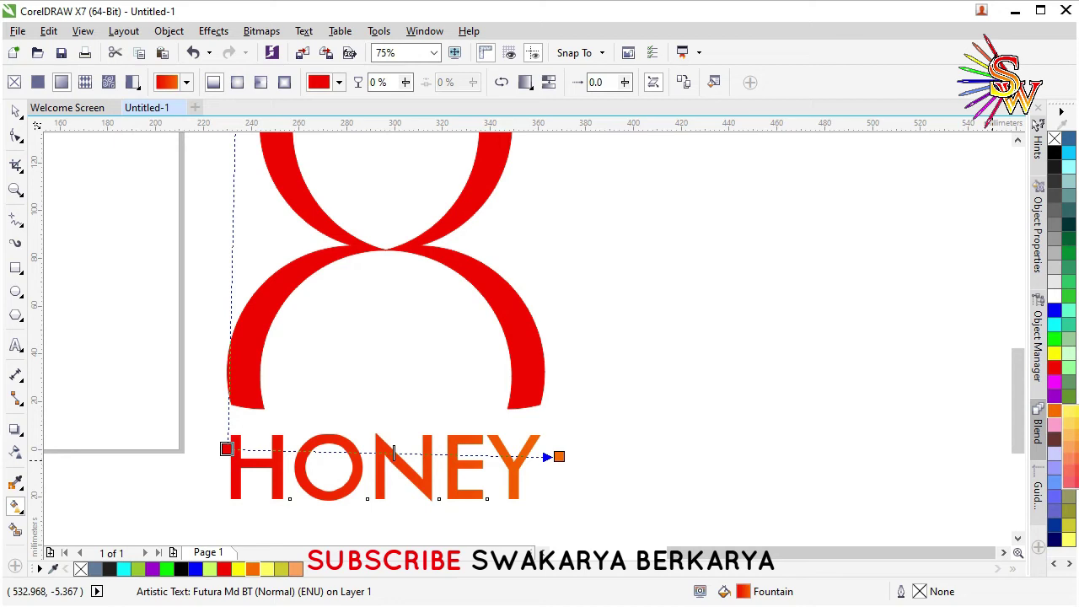
click(1069, 411)
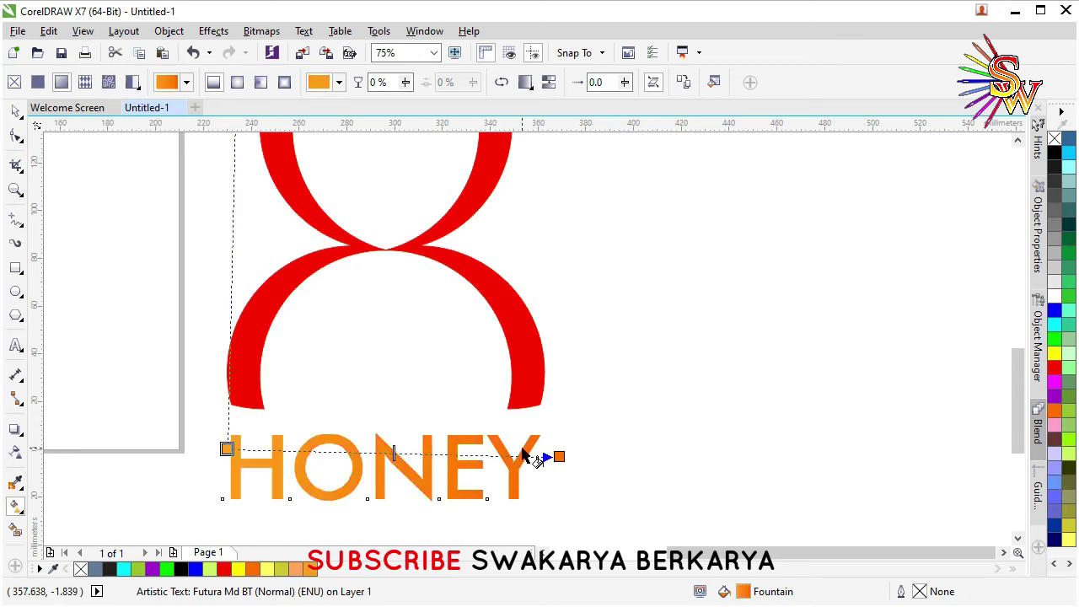
click(558, 455)
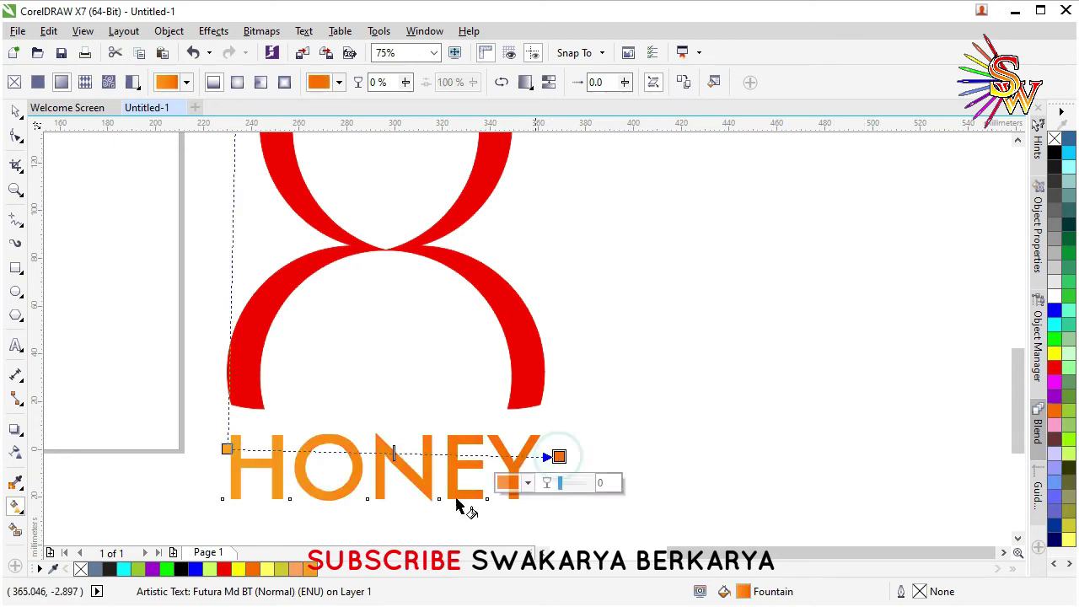
click(310, 569)
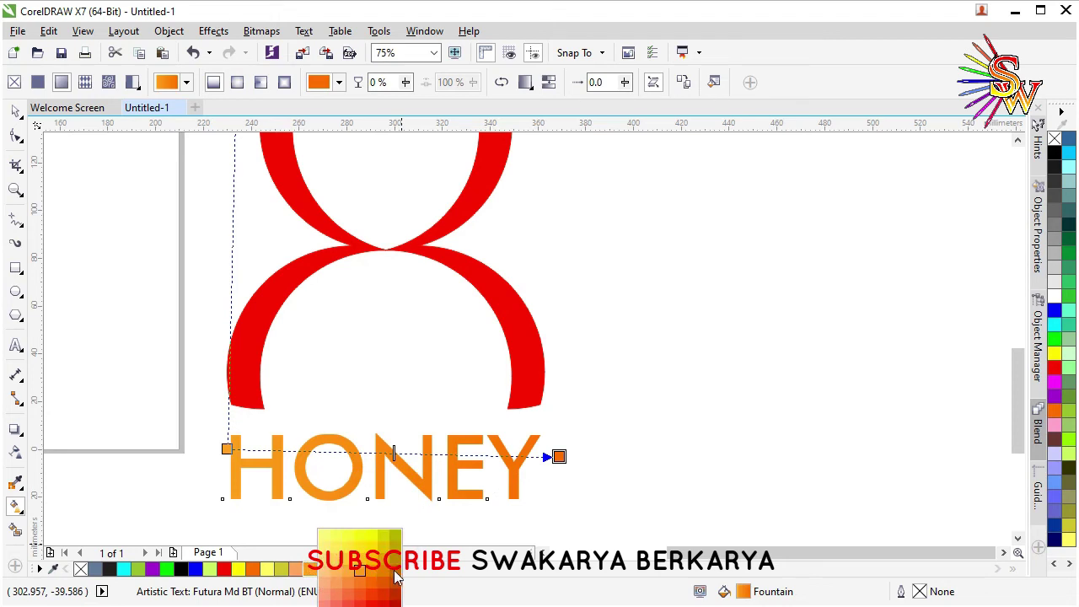
click(396, 576)
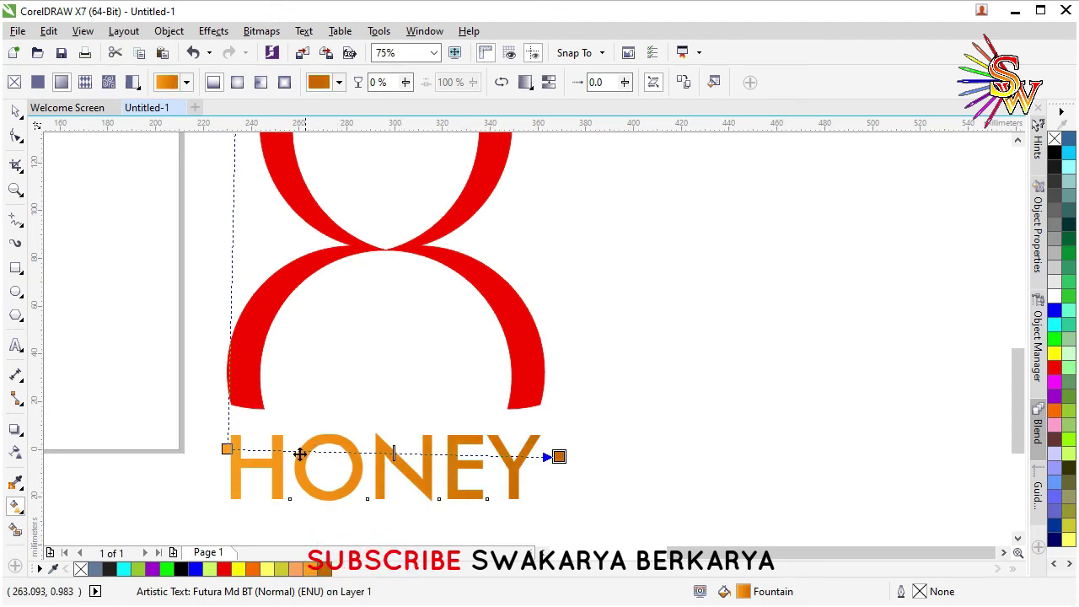
Step: Apply a diagonal linear gradient to the figure, from light orange (#FF9D1F) at its upper-left arm to dark orange (#BE6800) at its lower-right arm
click(265, 301)
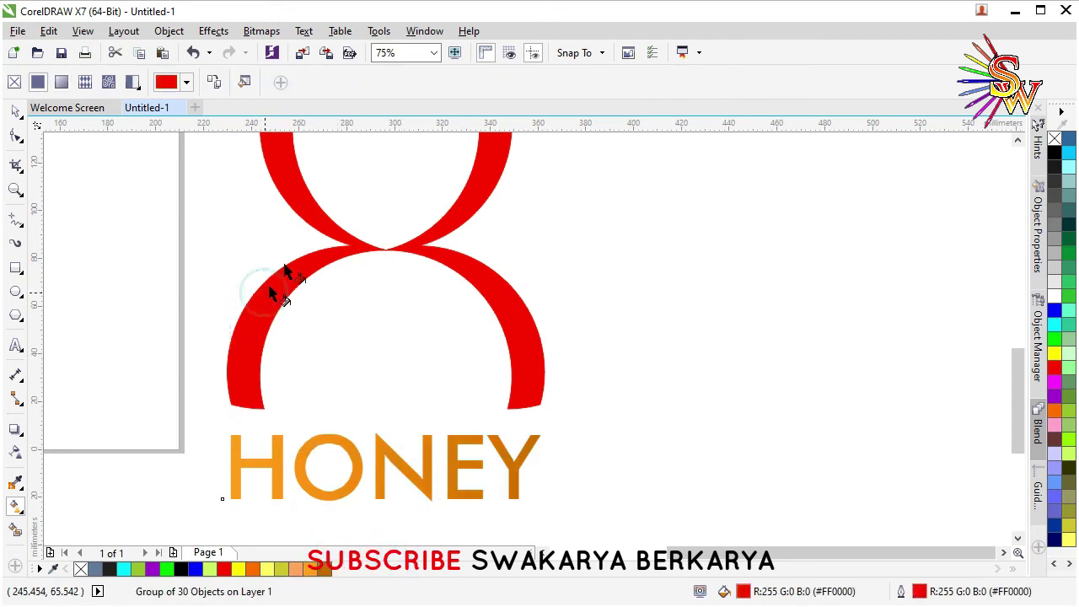
scroll(381, 339, down, 2)
drag(333, 220, 461, 372)
click(324, 570)
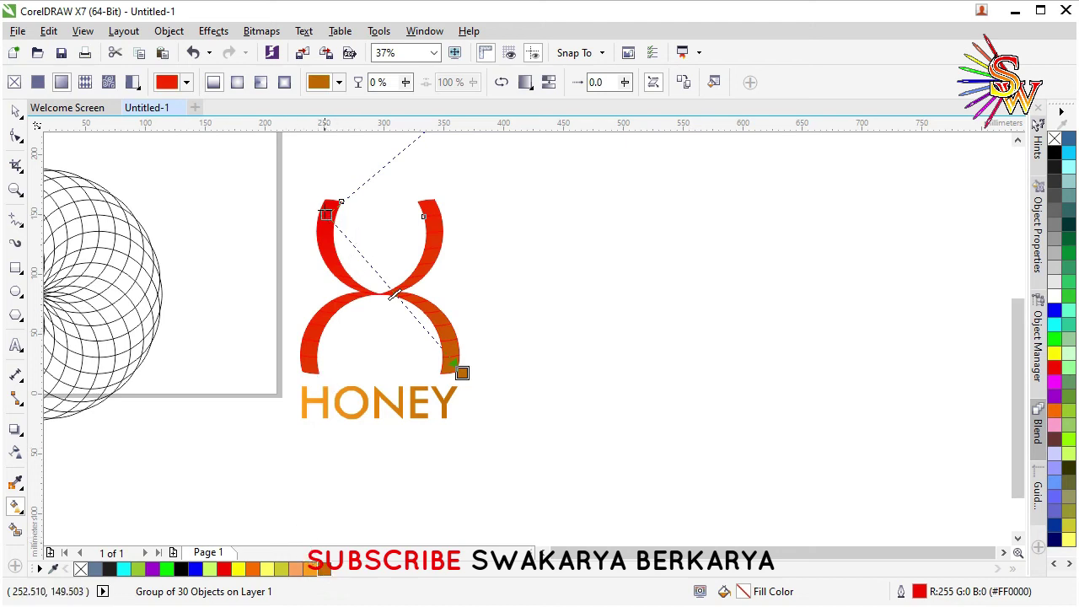
click(327, 213)
click(314, 570)
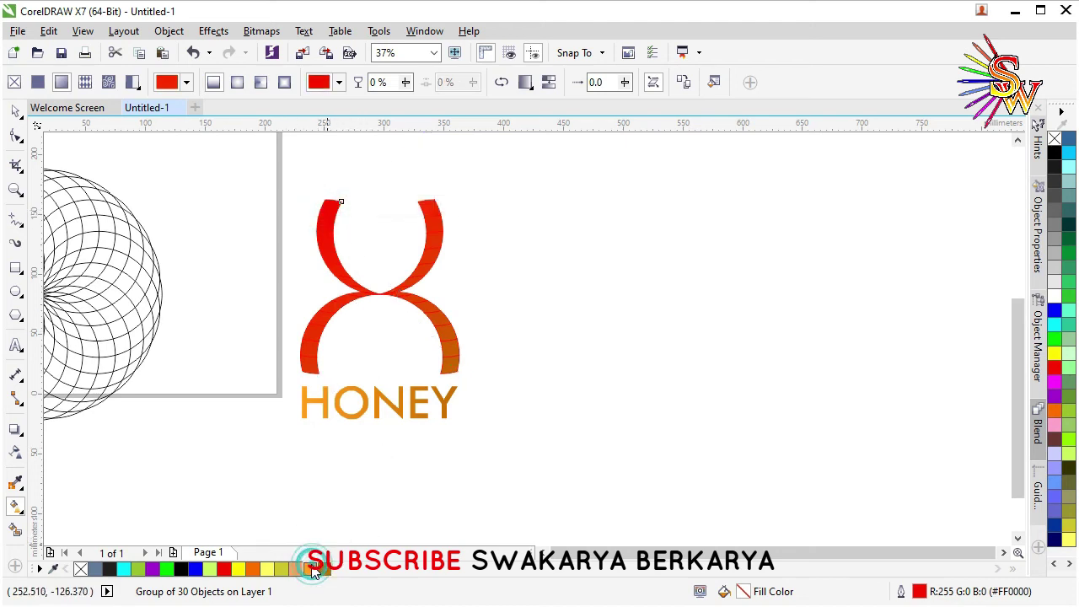
drag(314, 570, 326, 212)
scroll(335, 241, up, 2)
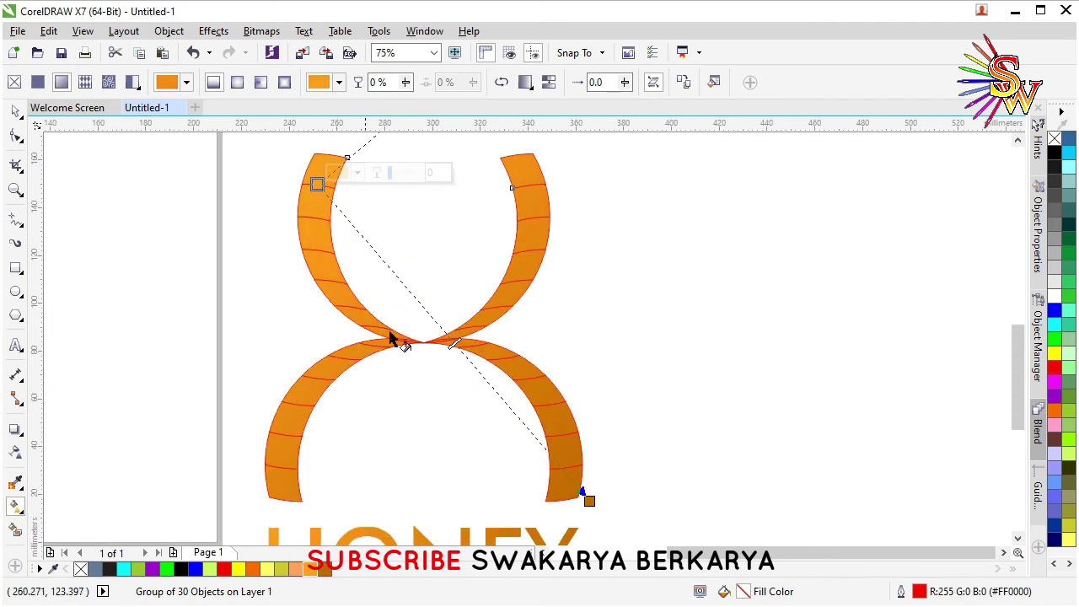
Step: Set the figure's outline colour to dark orange (#BE6800), check the segment lines up close and deselect it
click(588, 500)
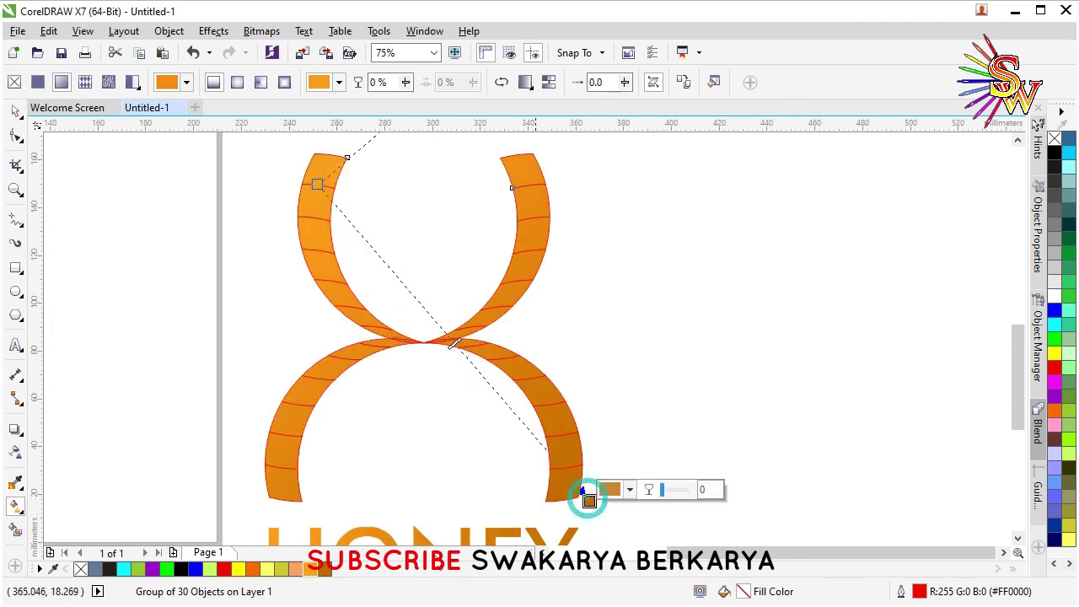
click(322, 569)
click(322, 569)
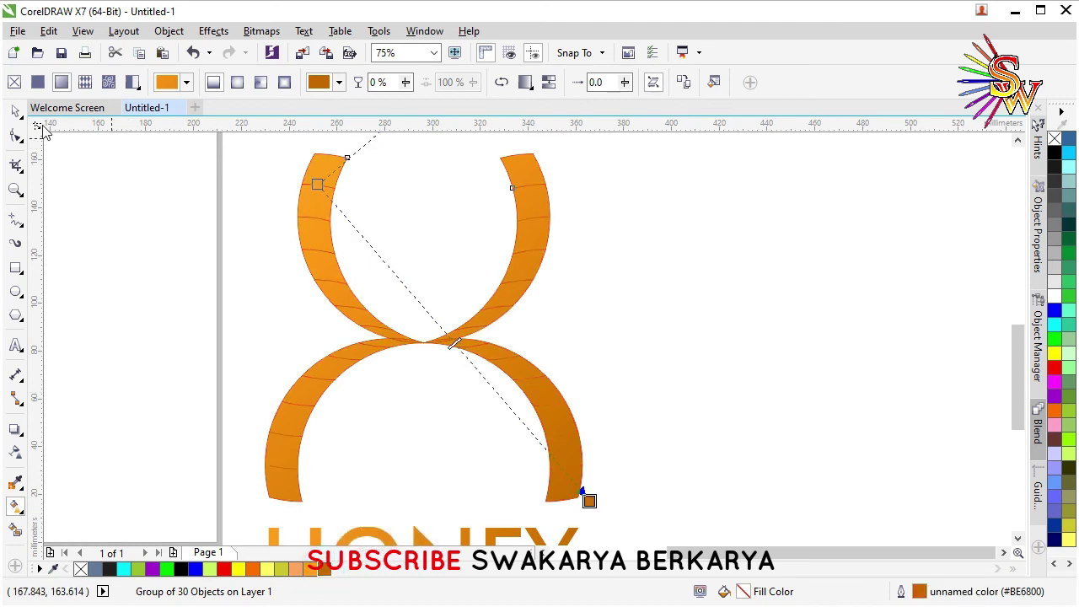
click(16, 111)
scroll(356, 188, up, 6)
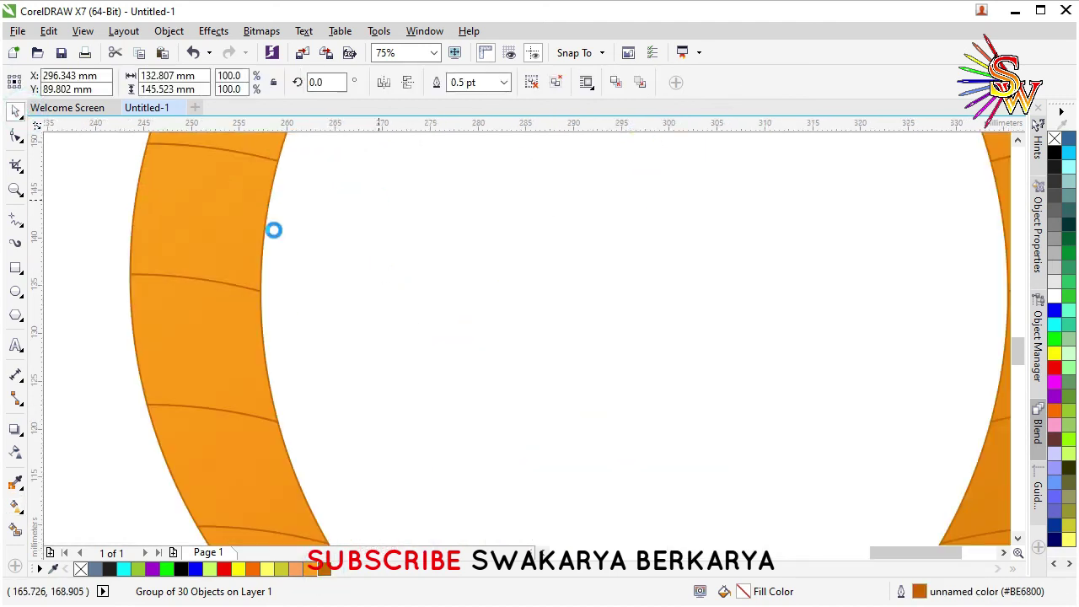
scroll(271, 237, down, 8)
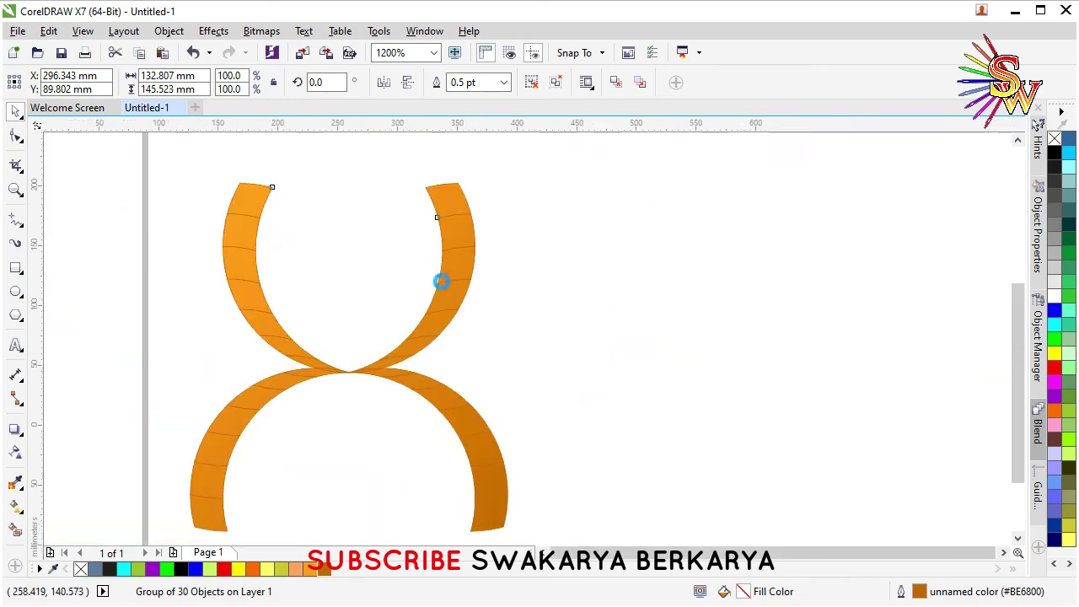
scroll(428, 344, up, 3)
scroll(399, 378, down, 4)
scroll(399, 385, up, 2)
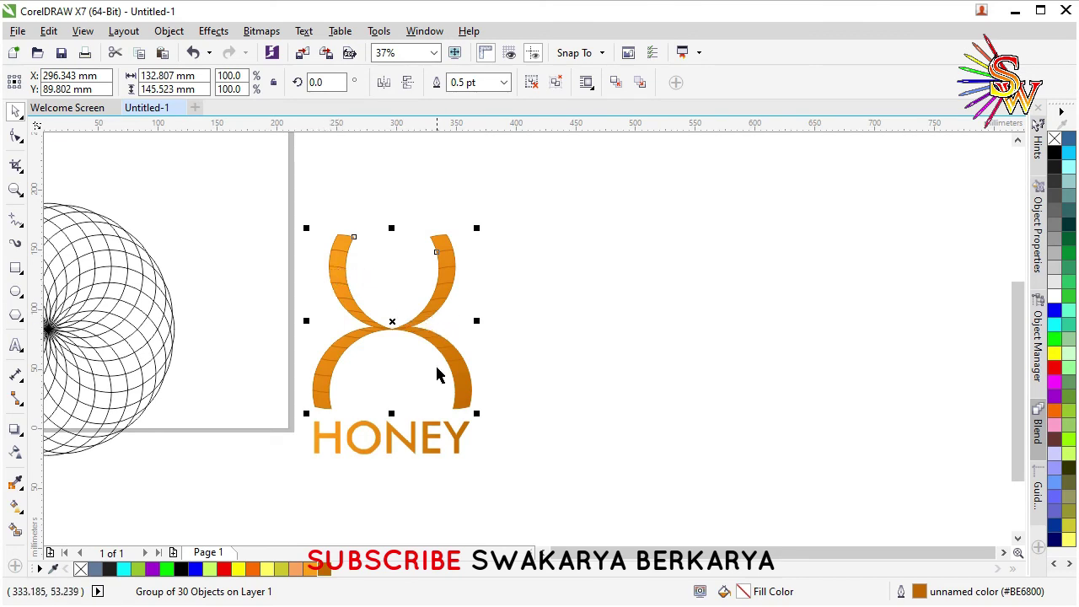
click(530, 357)
Step: Set the outline colour of the figure's segments to light orange (#FF9D1F)
scroll(365, 294, up, 2)
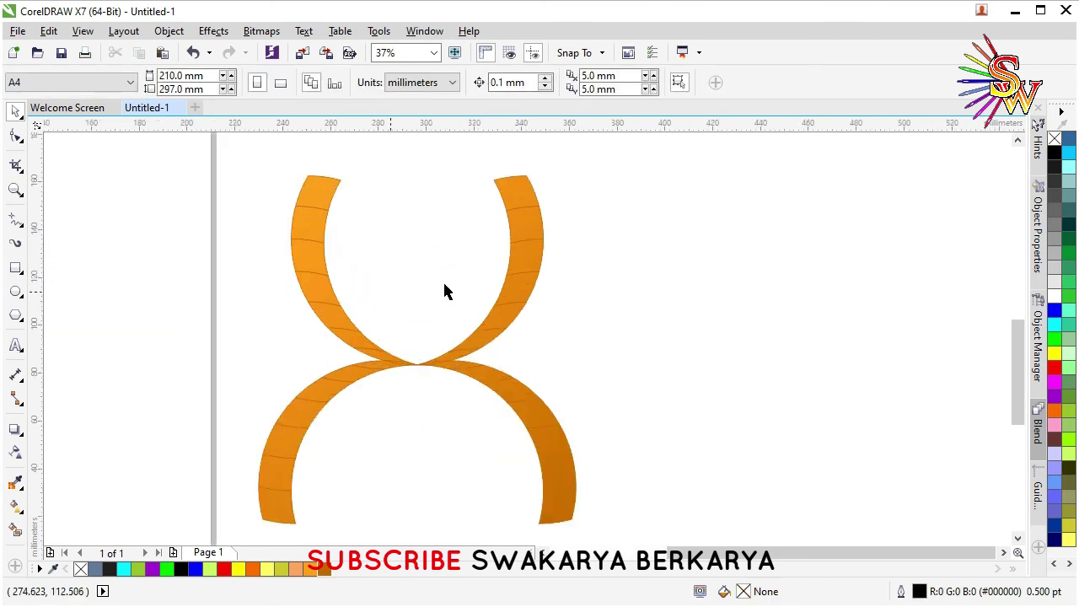
click(527, 292)
click(308, 570)
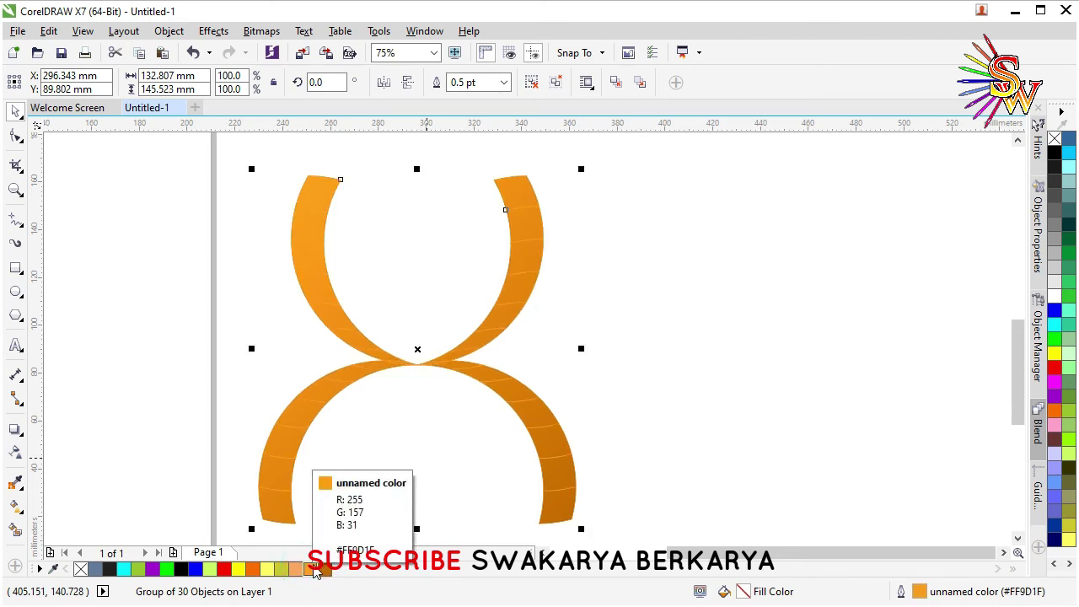
Step: Try the figure's segment outlines with no colour, dark grey and red (#FF0000)
right_click(1054, 141)
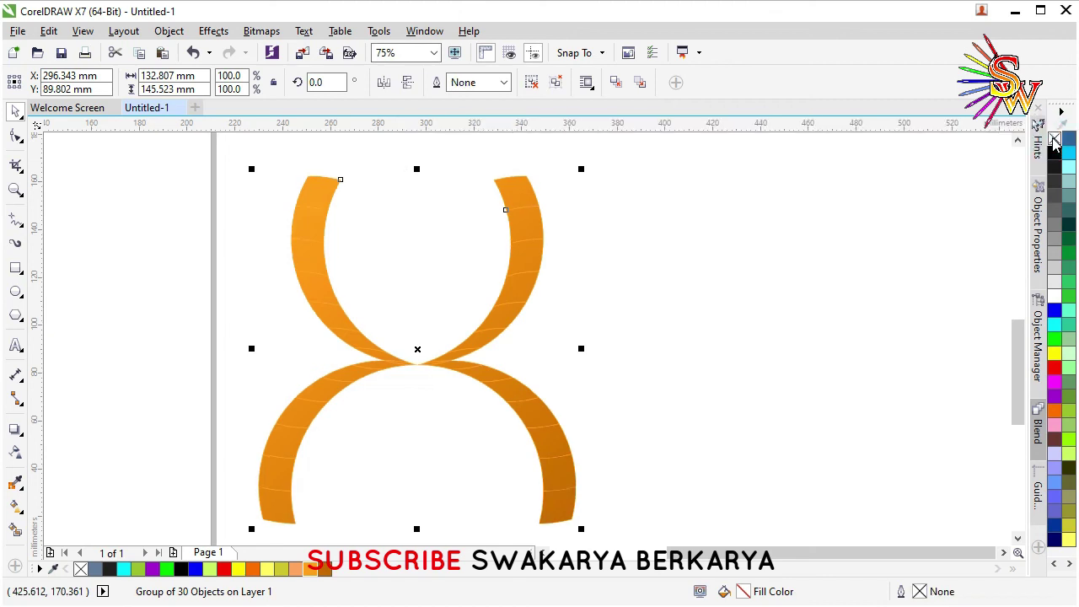
right_click(1056, 189)
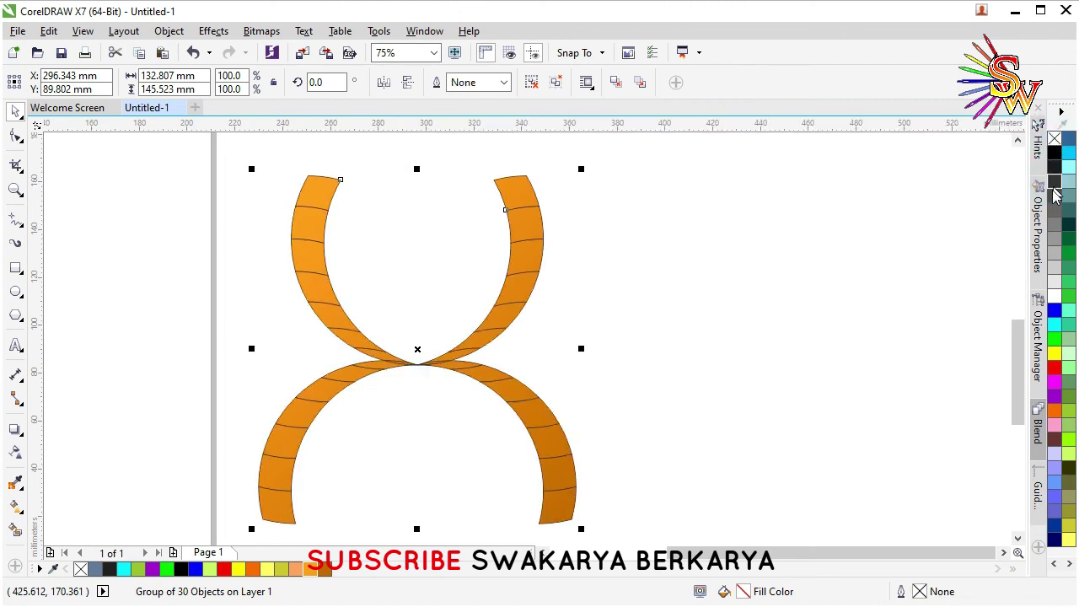
right_click(1055, 367)
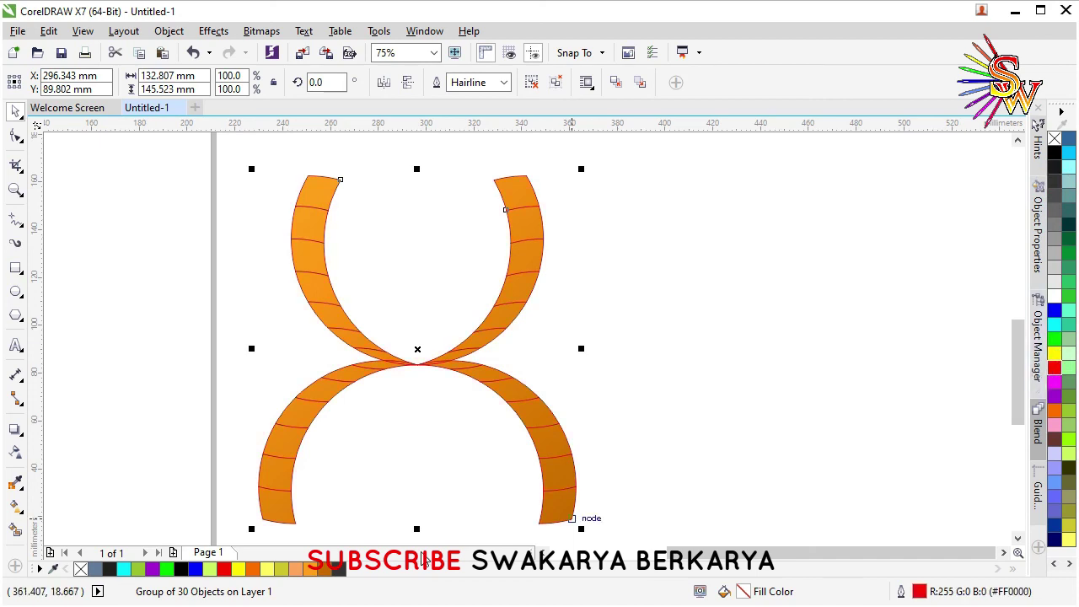
Step: Set both the figure's fill and its outline to dark orange (#BE6800) and leave nothing selected
click(327, 570)
right_click(327, 570)
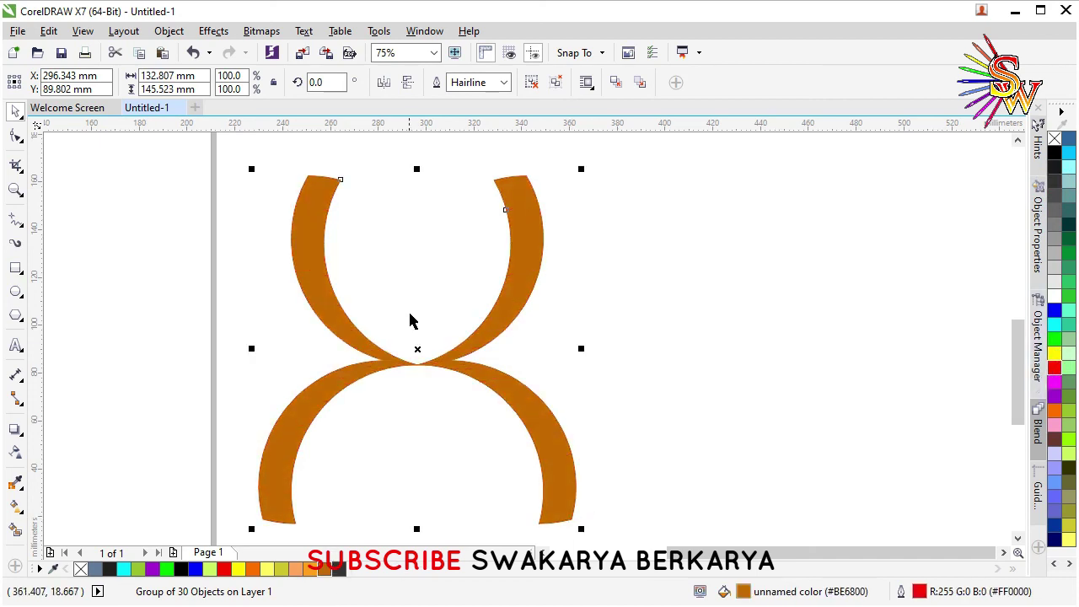
scroll(557, 311, down, 2)
click(289, 306)
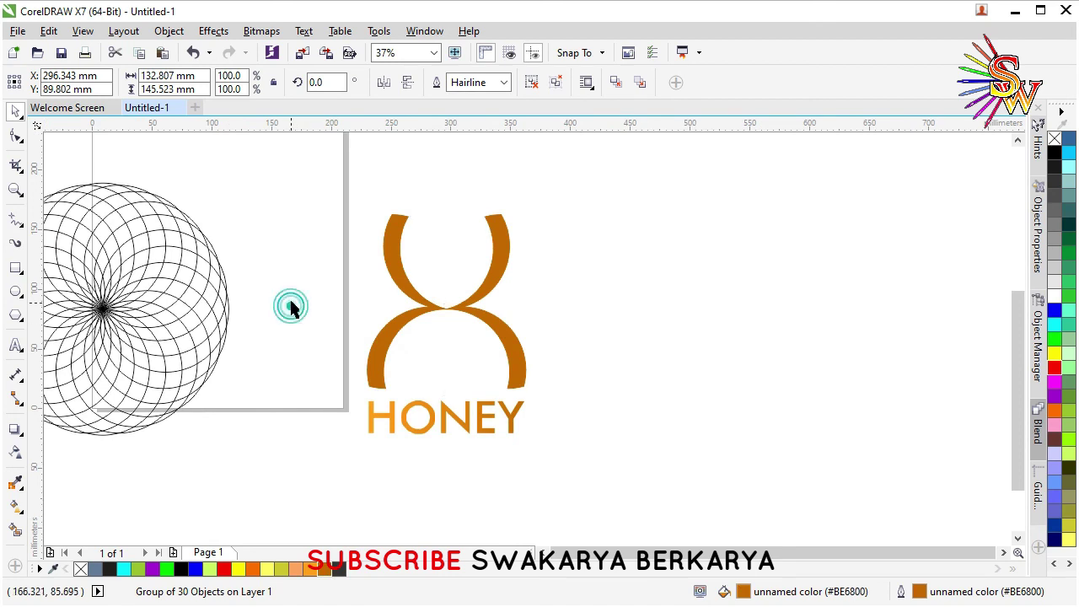
drag(335, 159, 544, 451)
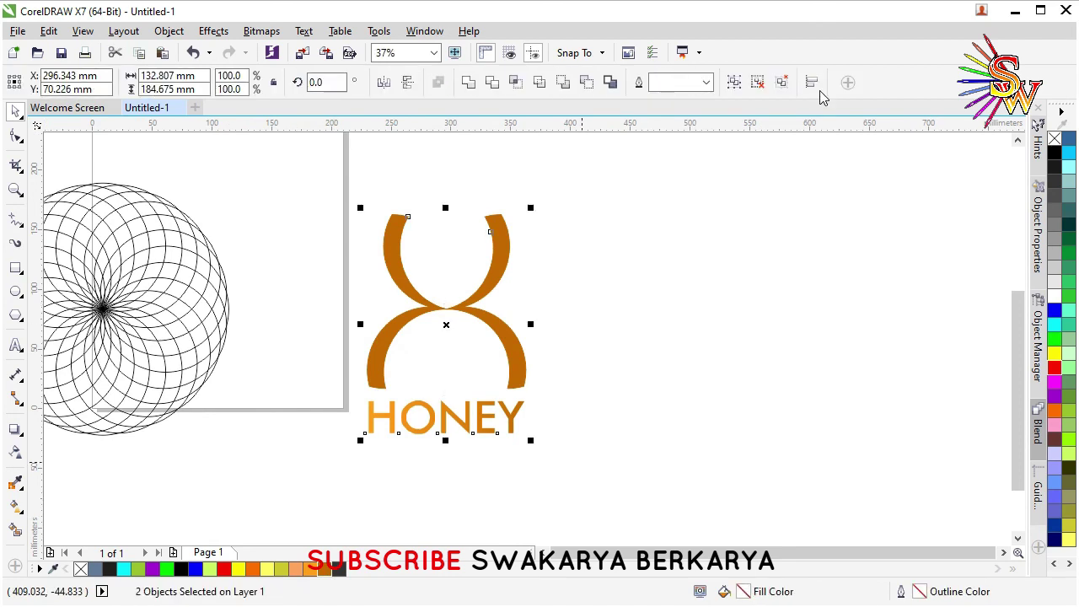
click(694, 212)
scroll(455, 344, down, 2)
scroll(458, 330, up, 2)
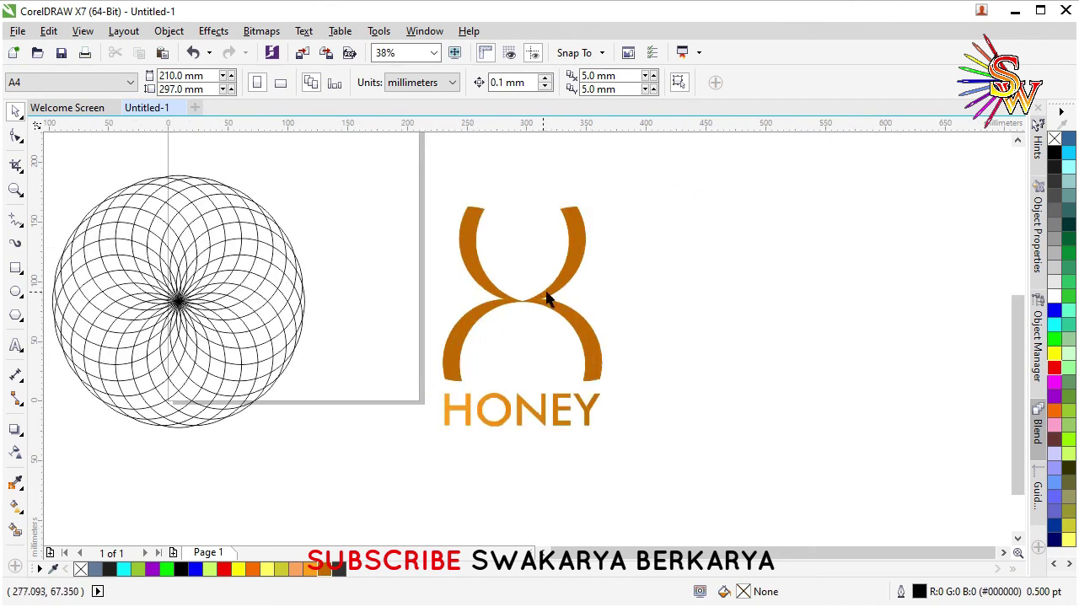
scroll(560, 282, up, 2)
scroll(561, 283, down, 2)
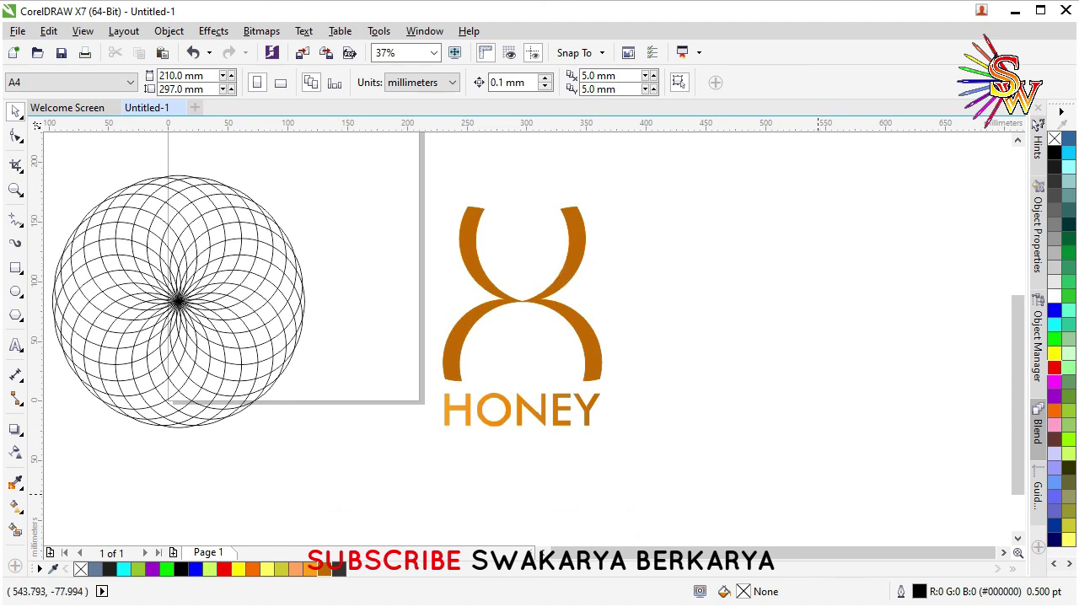
click(960, 606)
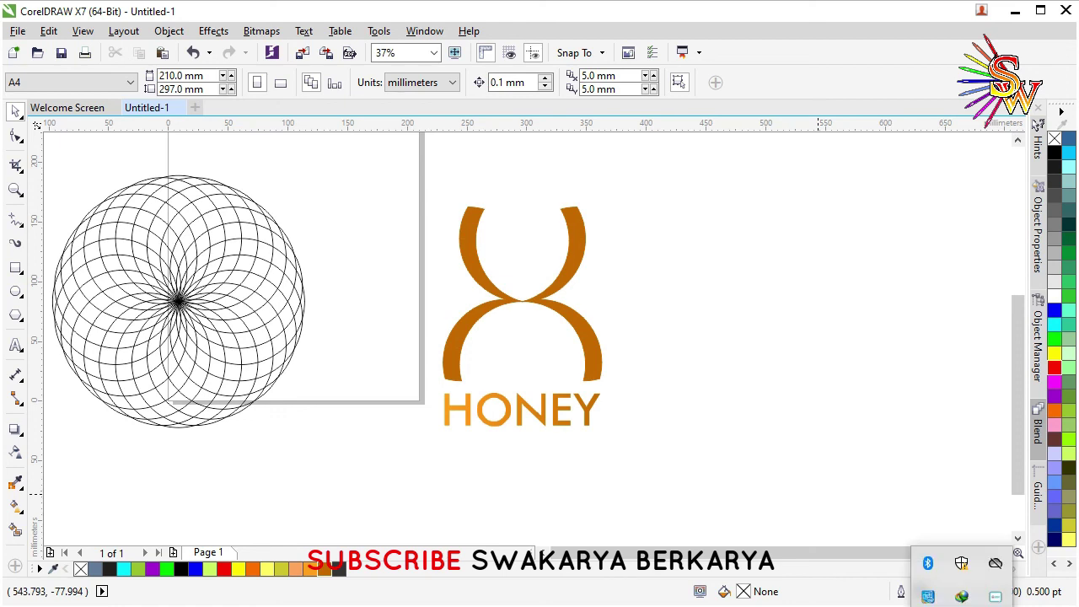
right_click(996, 598)
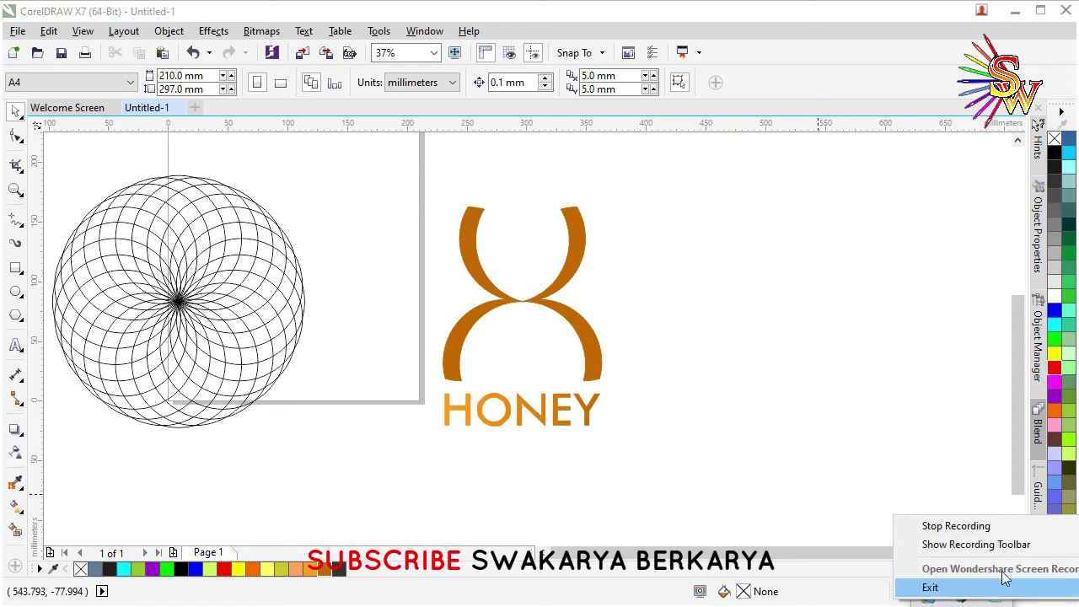